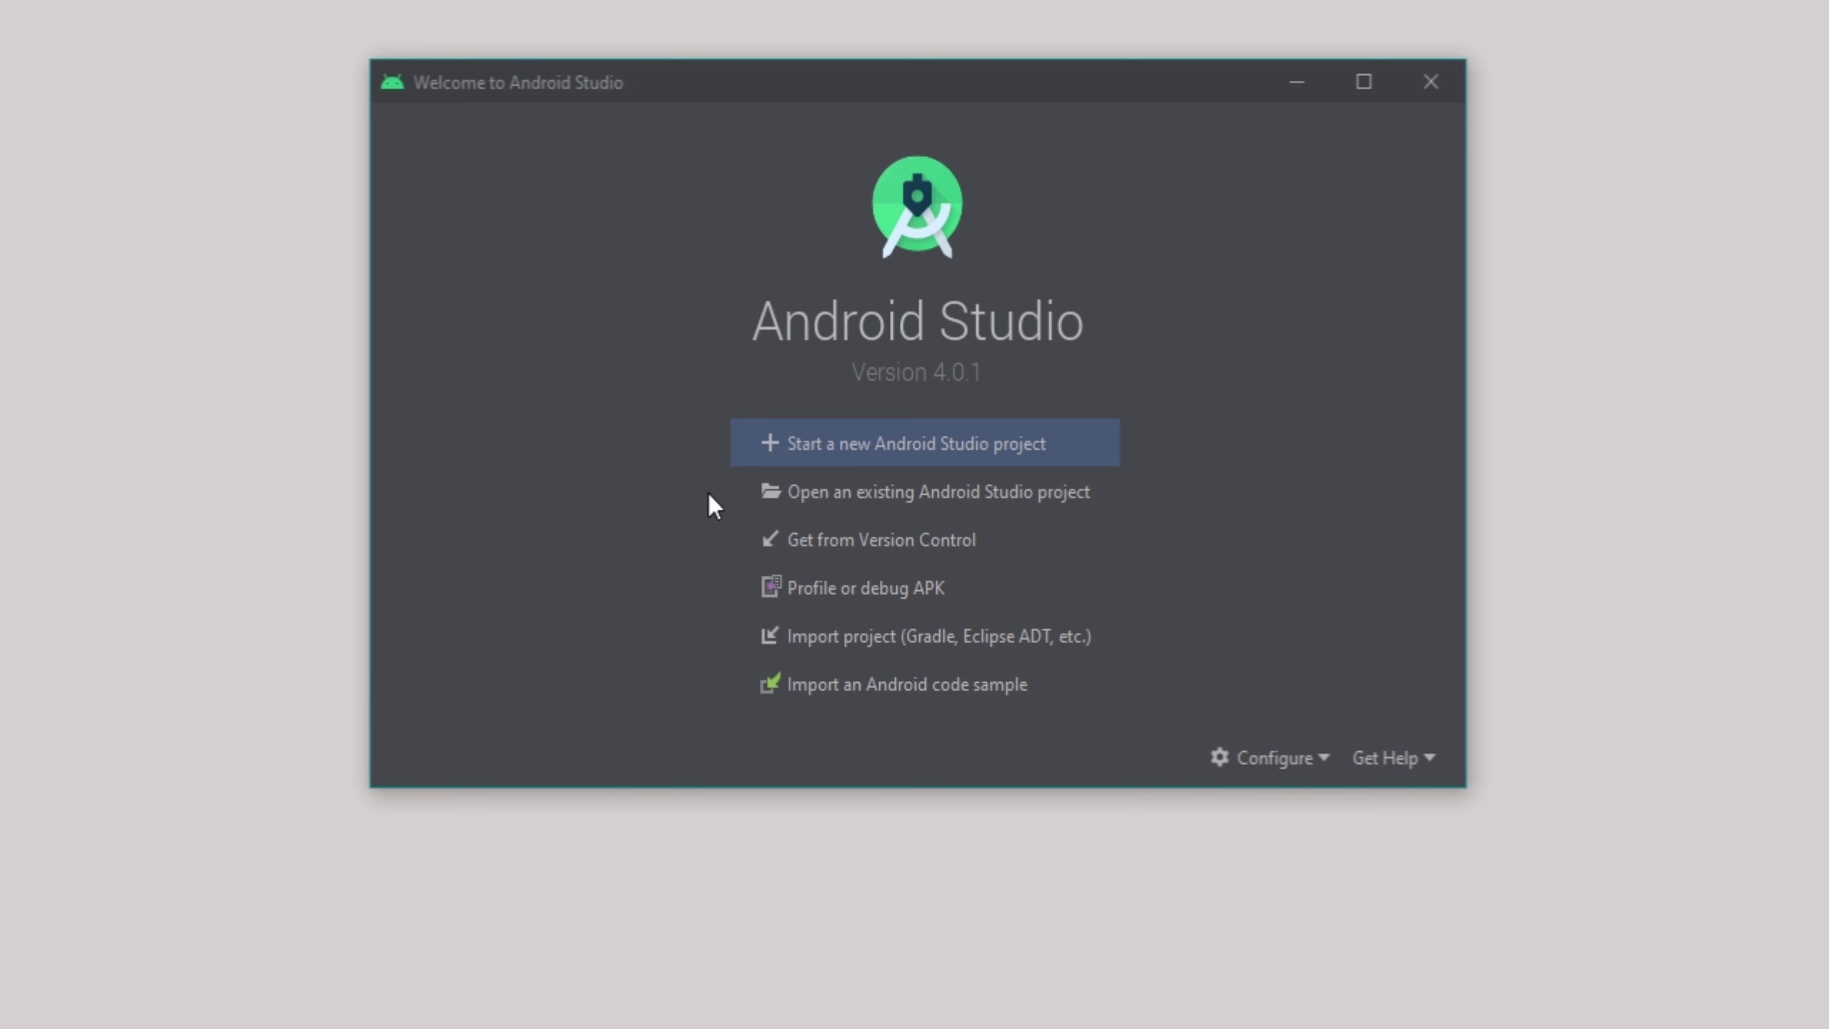
Start a new Android Studio project and browse the available Phone and Tablet templates
click(895, 461)
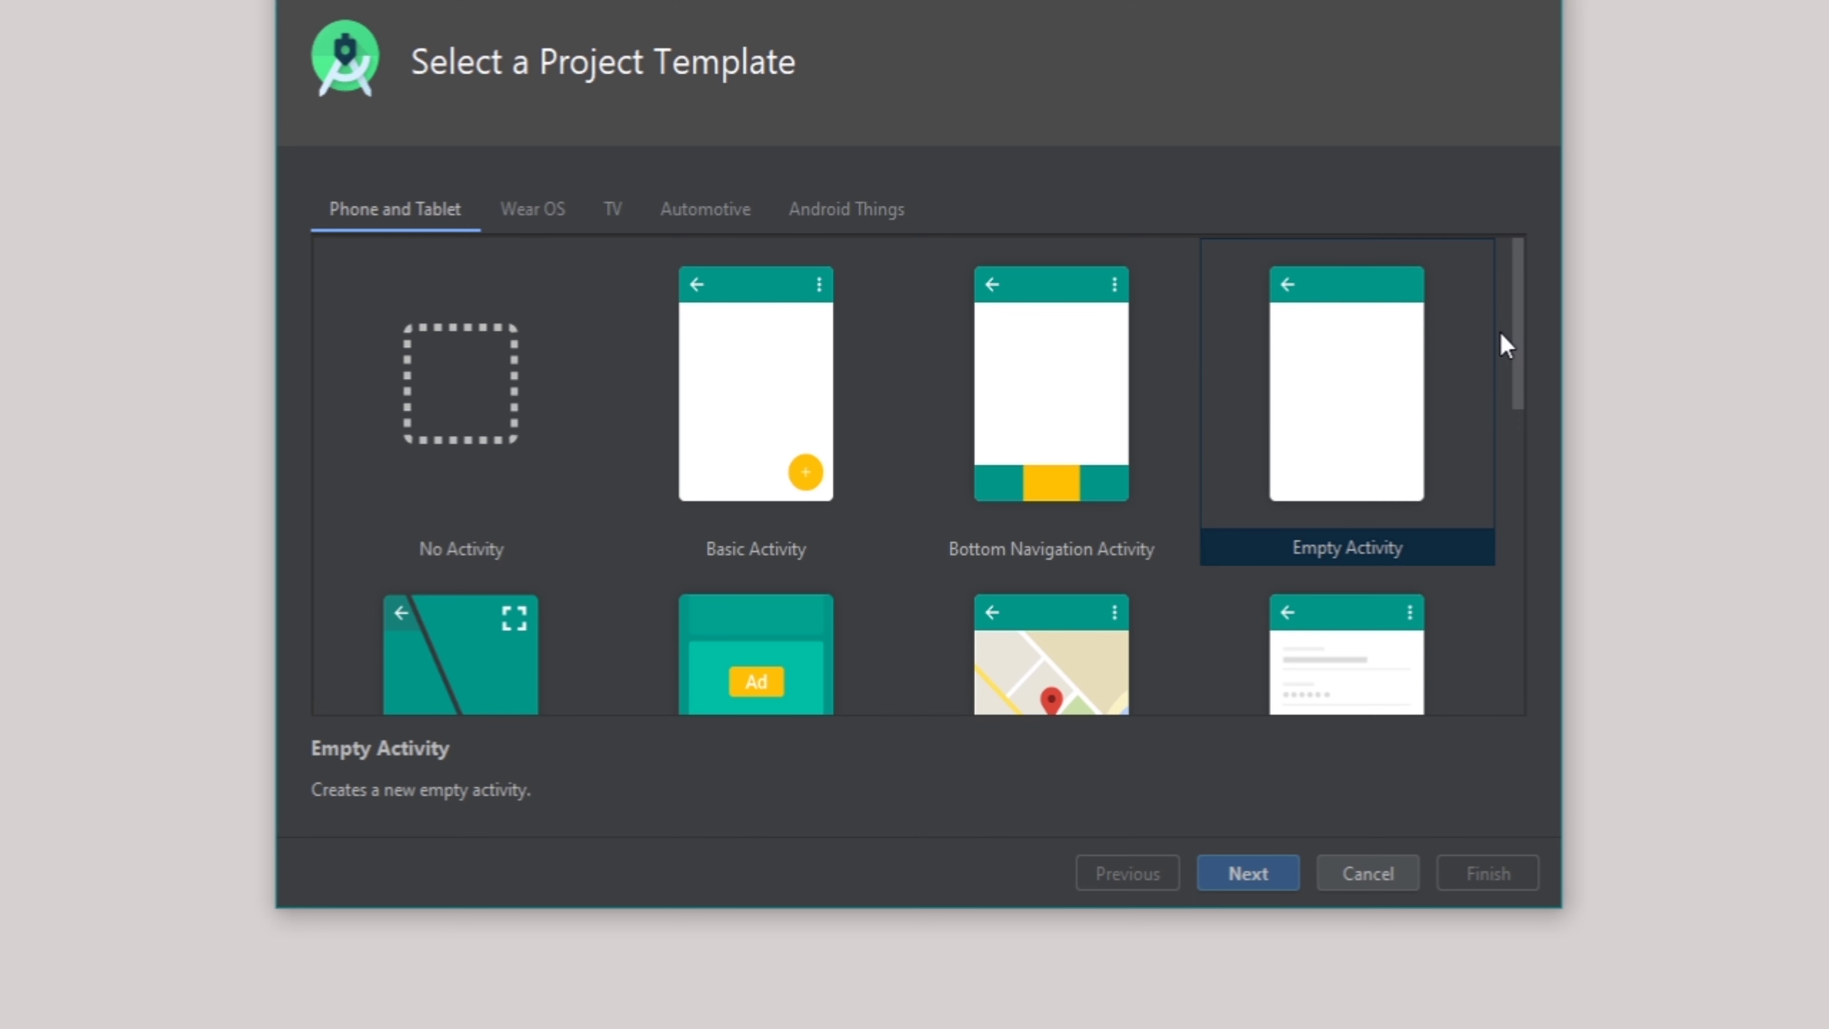
scroll(1521, 352, down, 1)
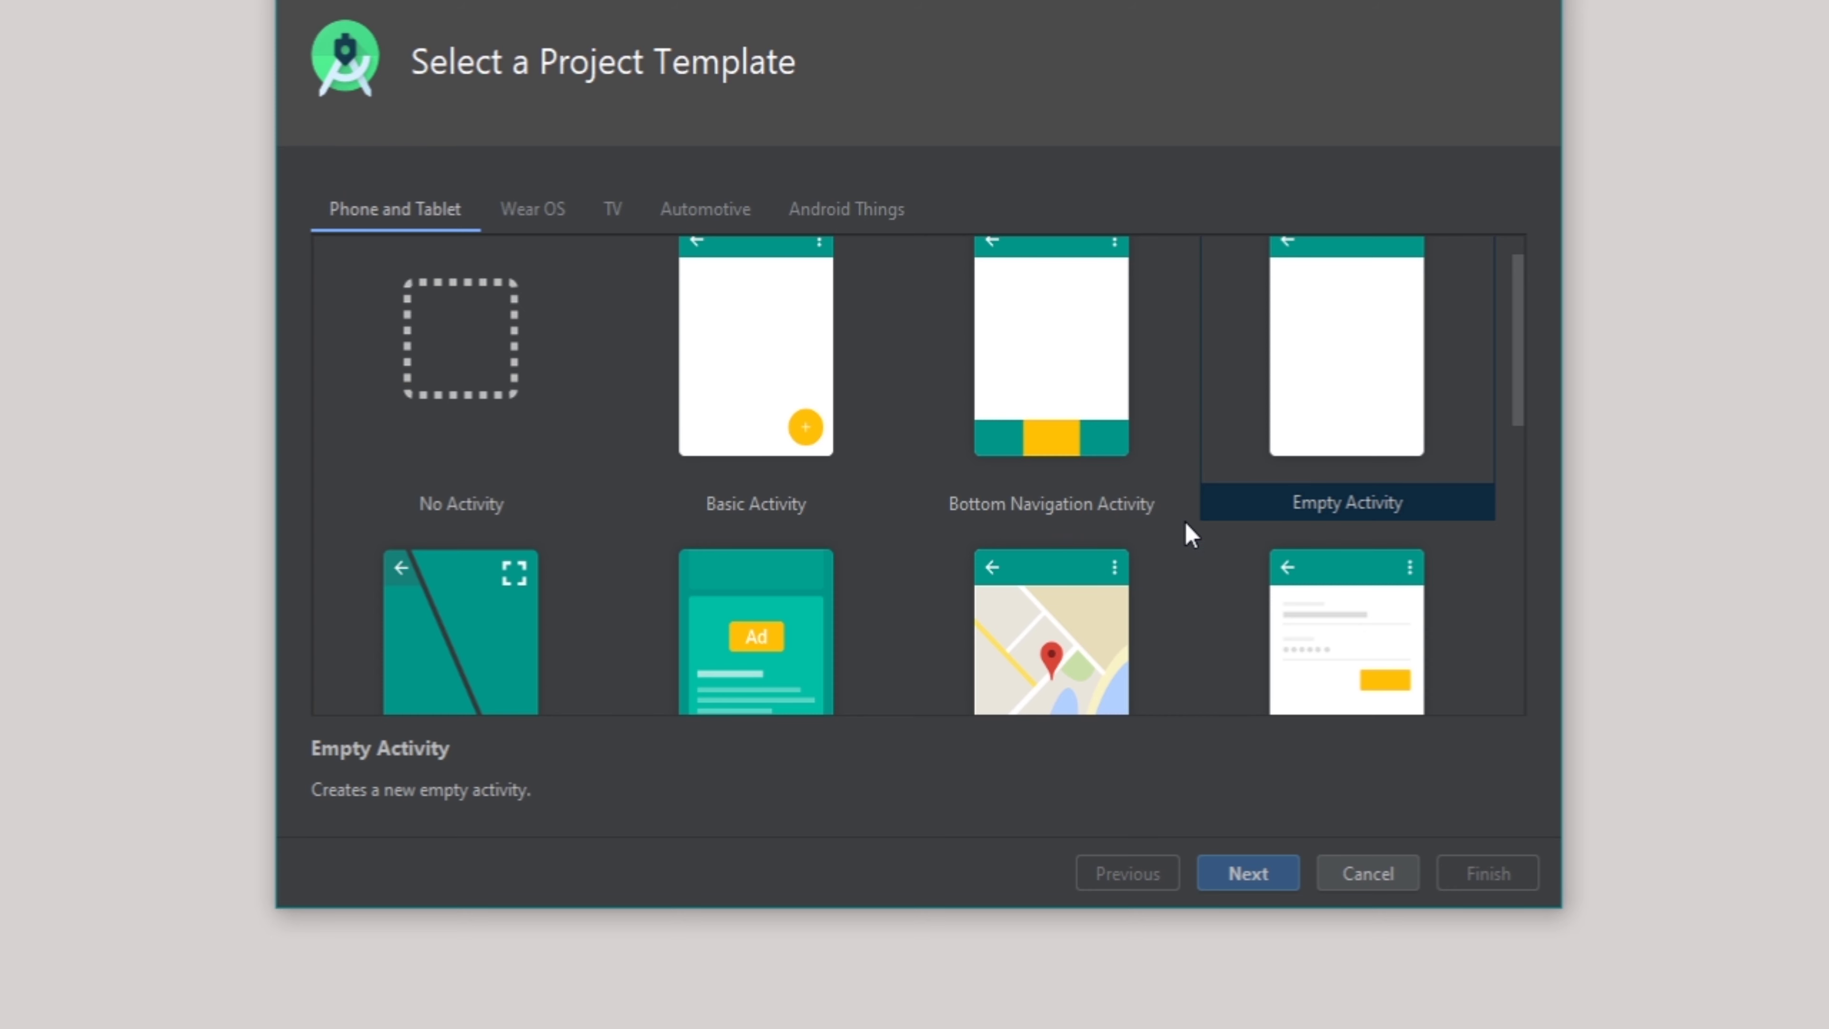
drag(1519, 410, 1505, 647)
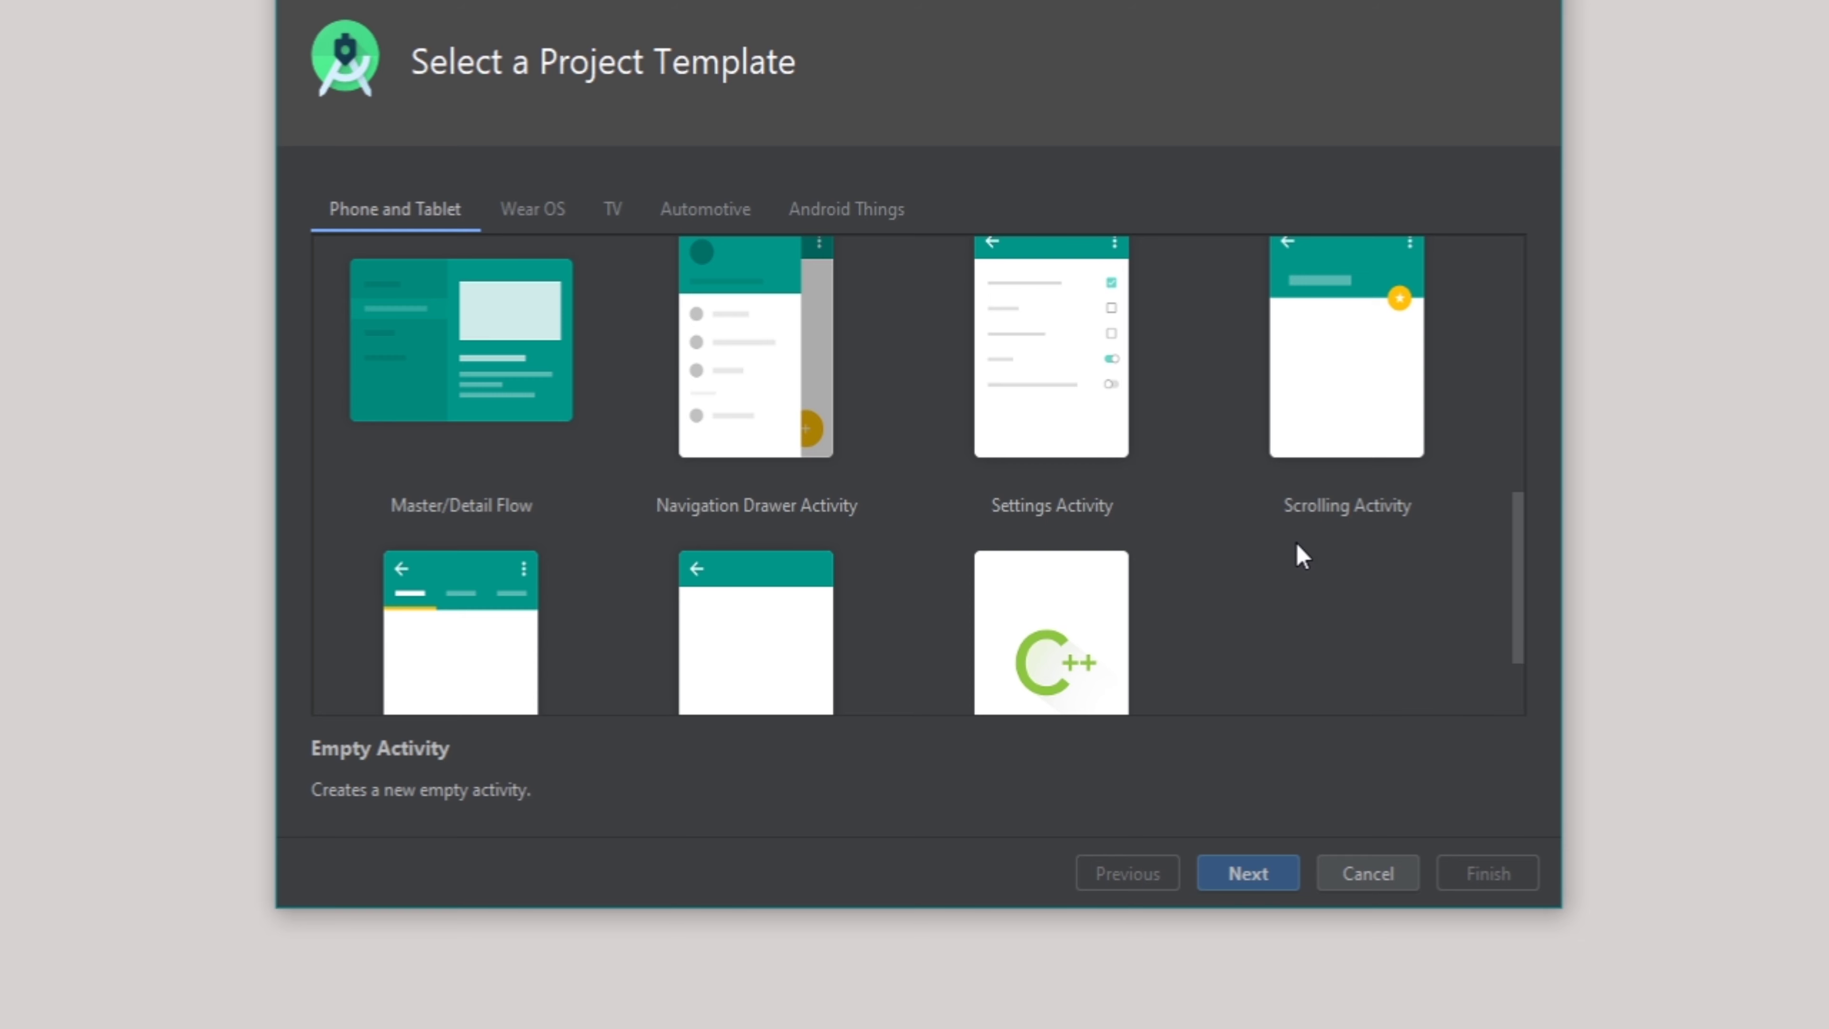
drag(1514, 551, 1522, 283)
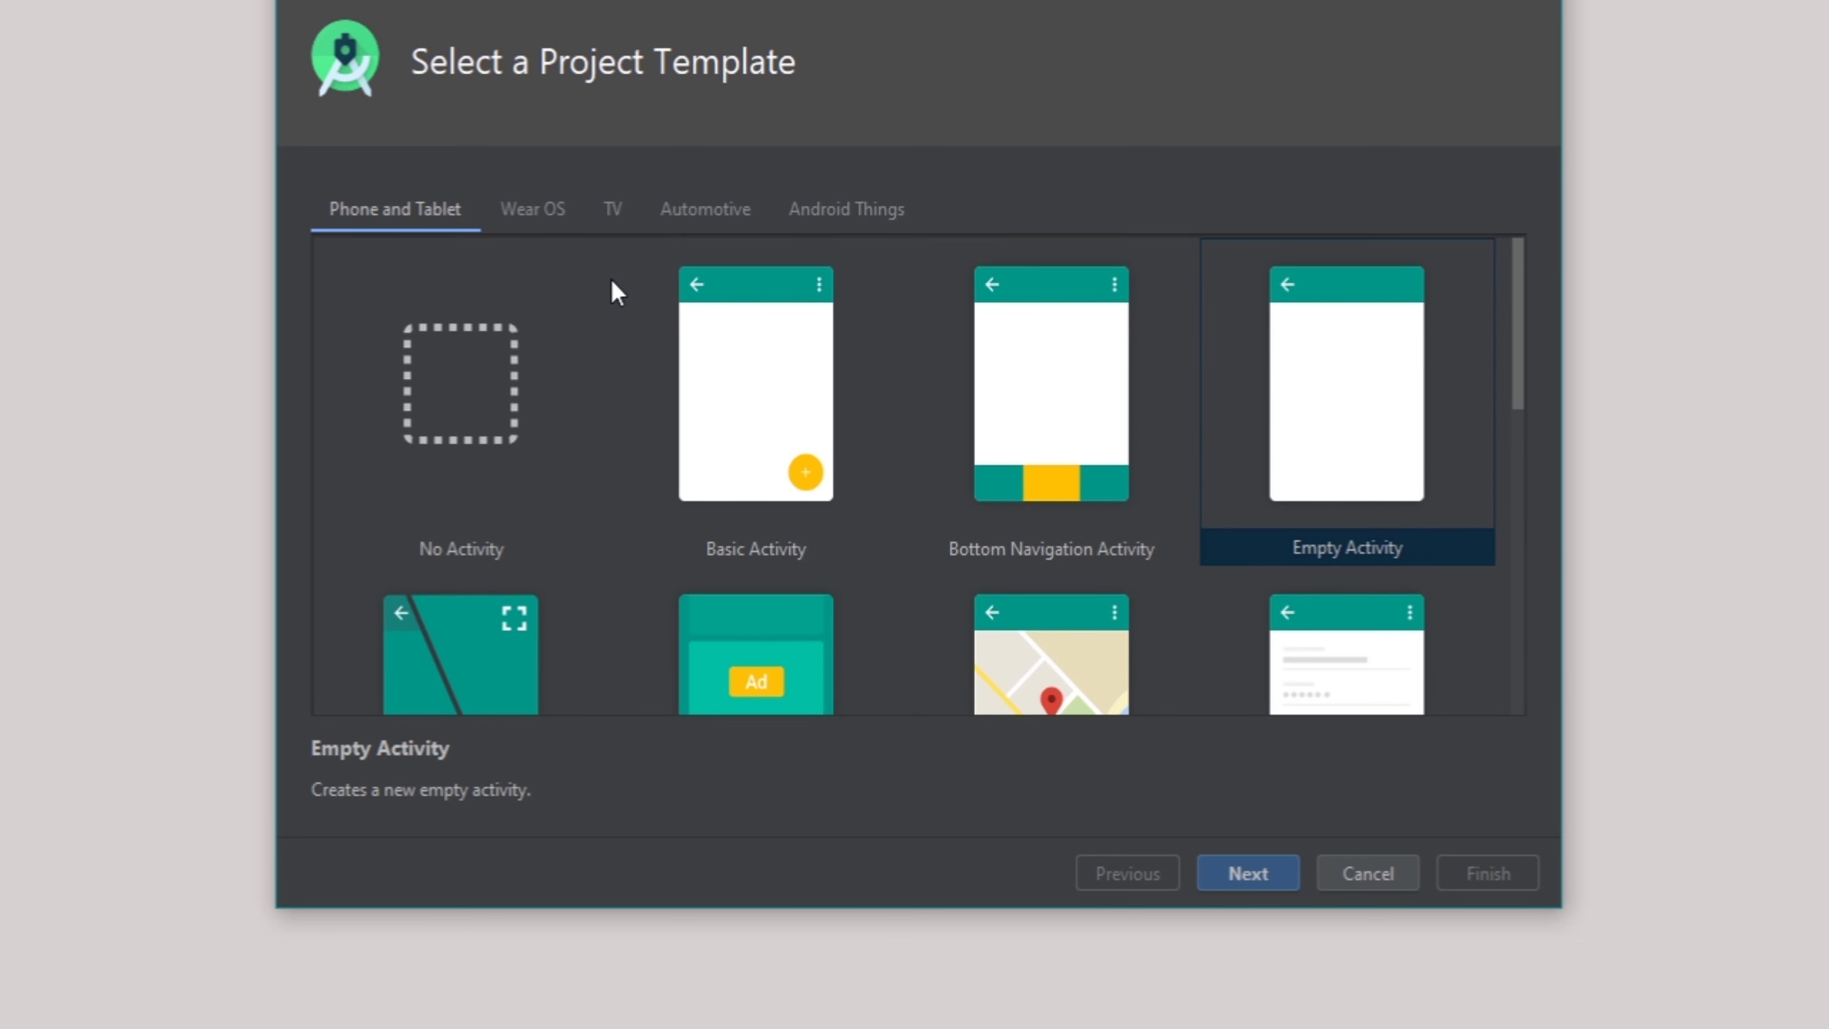
Look through the project templates for Wear OS, TV, Automotive and Android Things
click(536, 230)
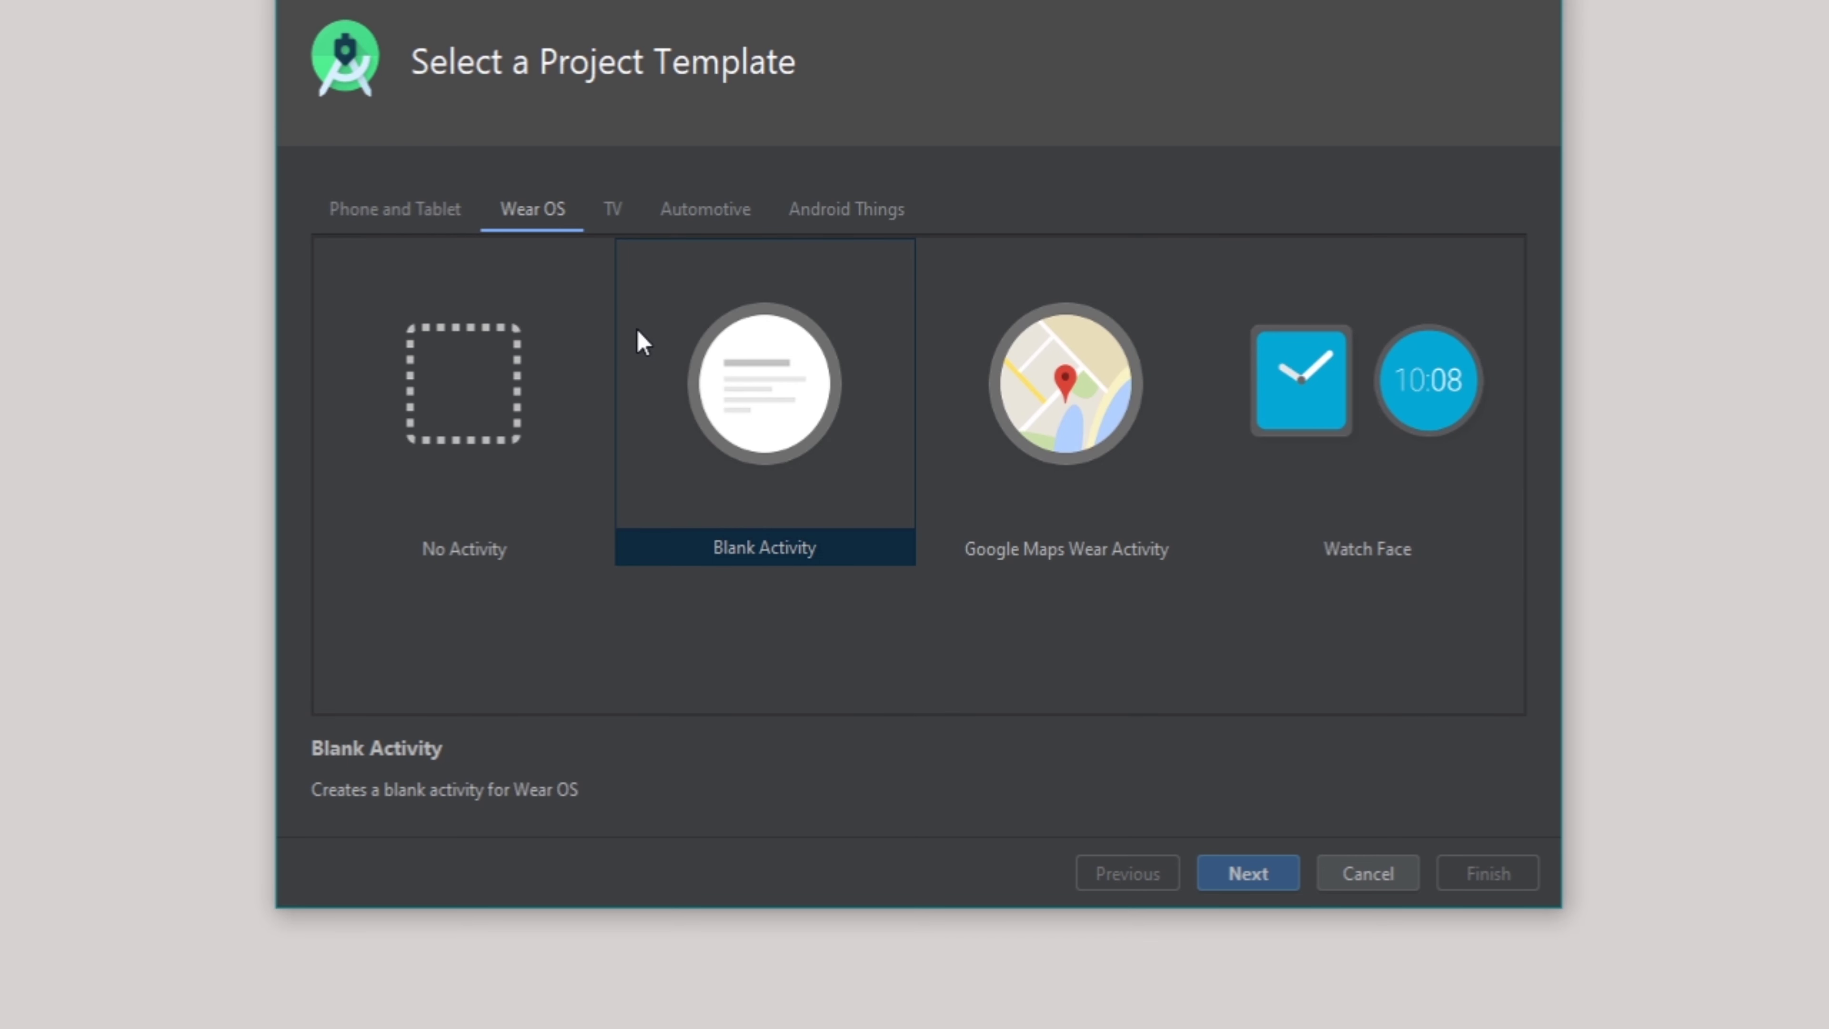
click(620, 216)
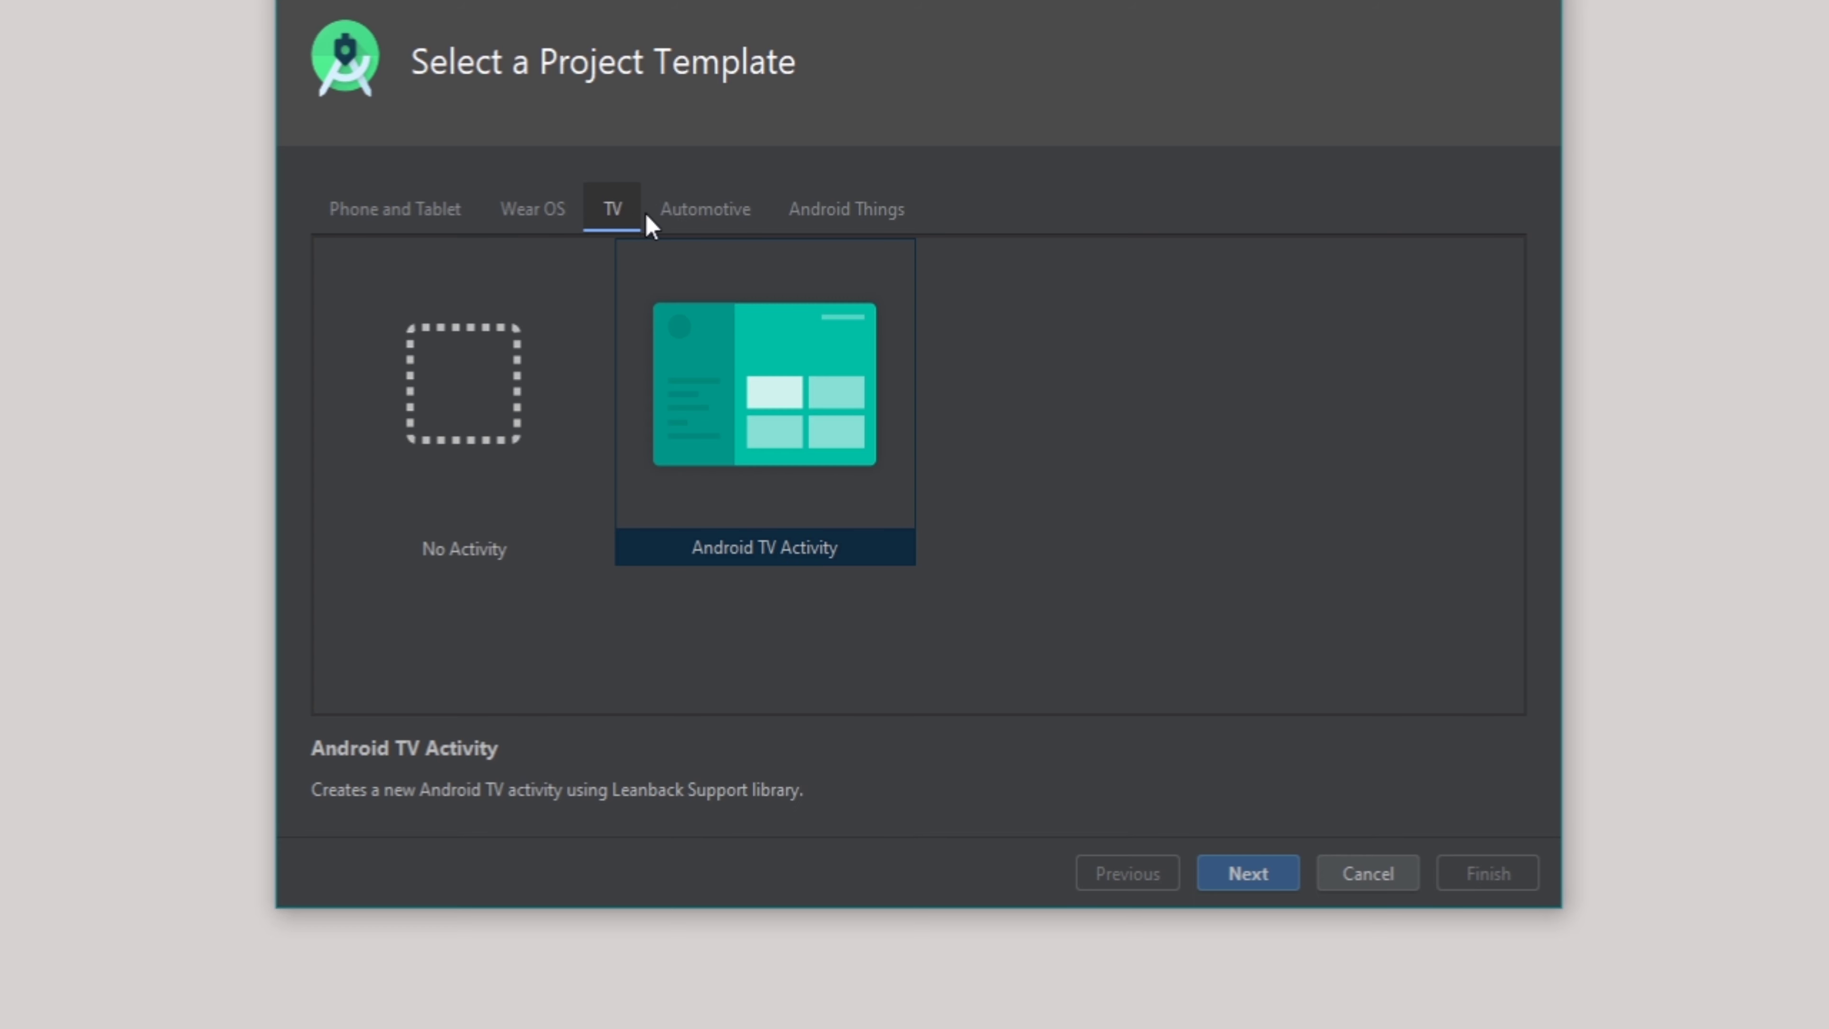
click(723, 216)
click(836, 221)
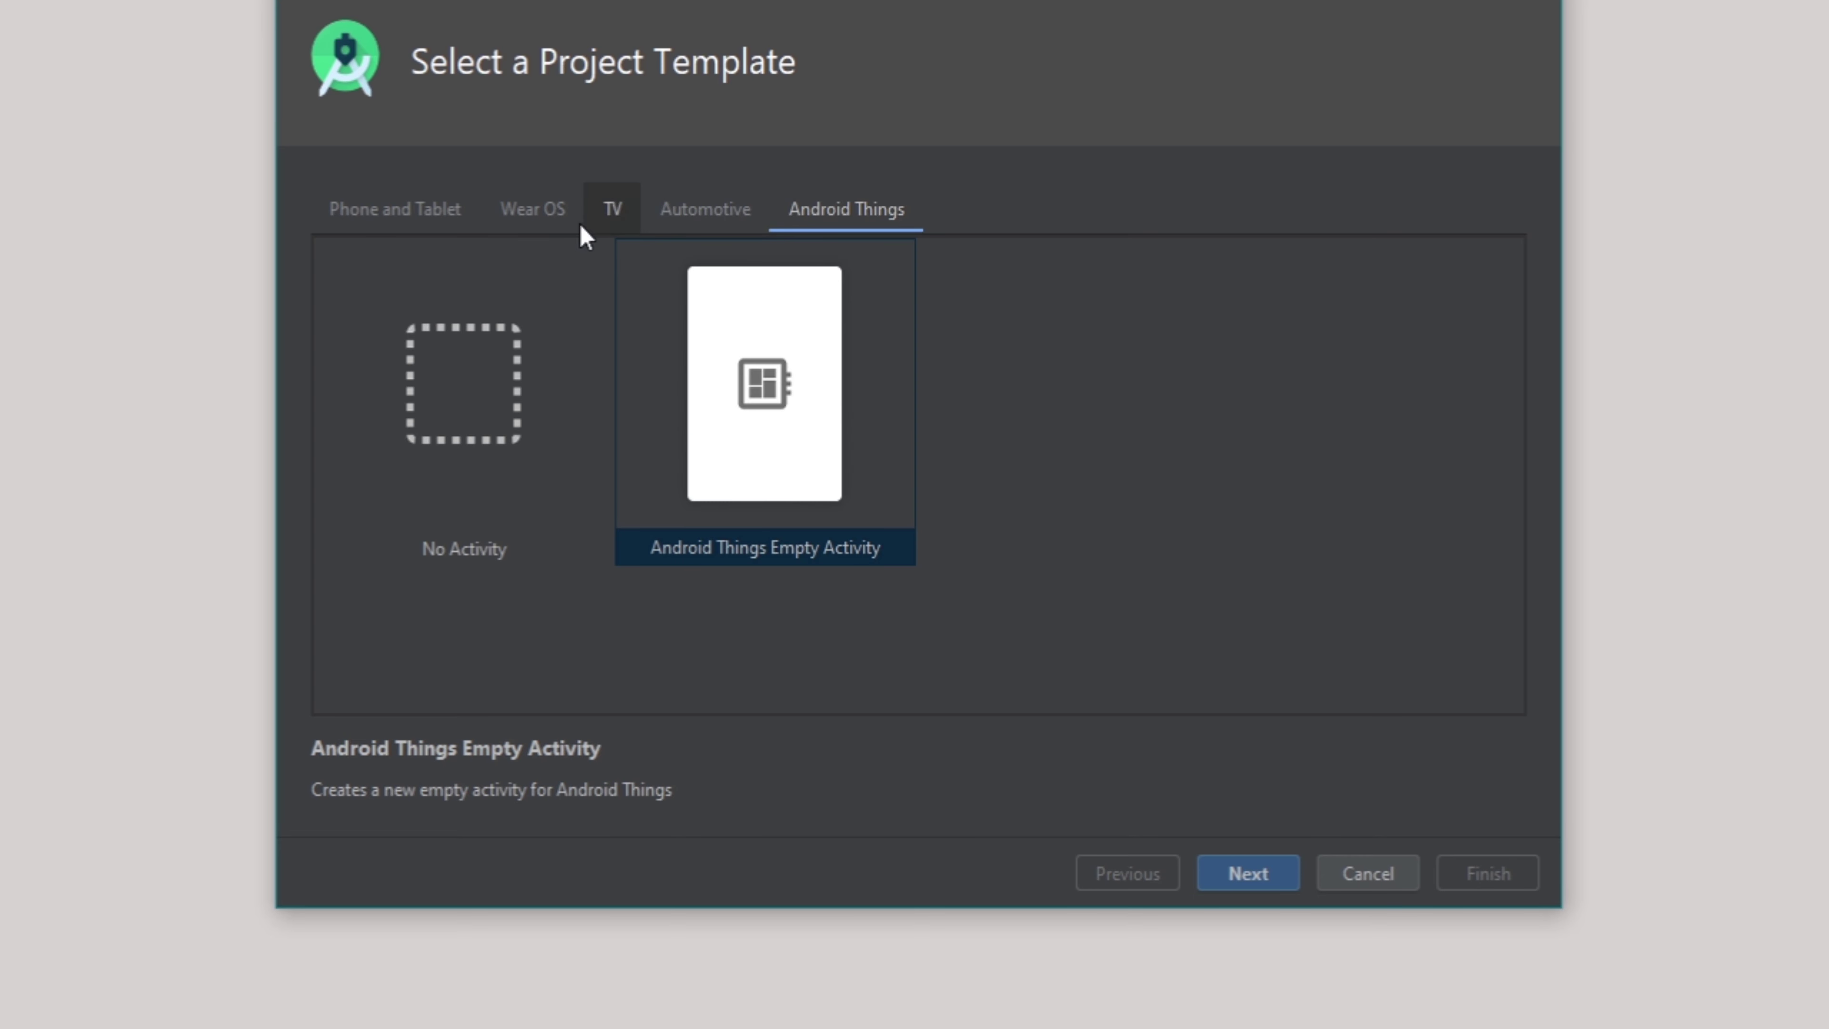
Choose the Empty Activity template for Phone and Tablet and continue to the project configuration
click(421, 225)
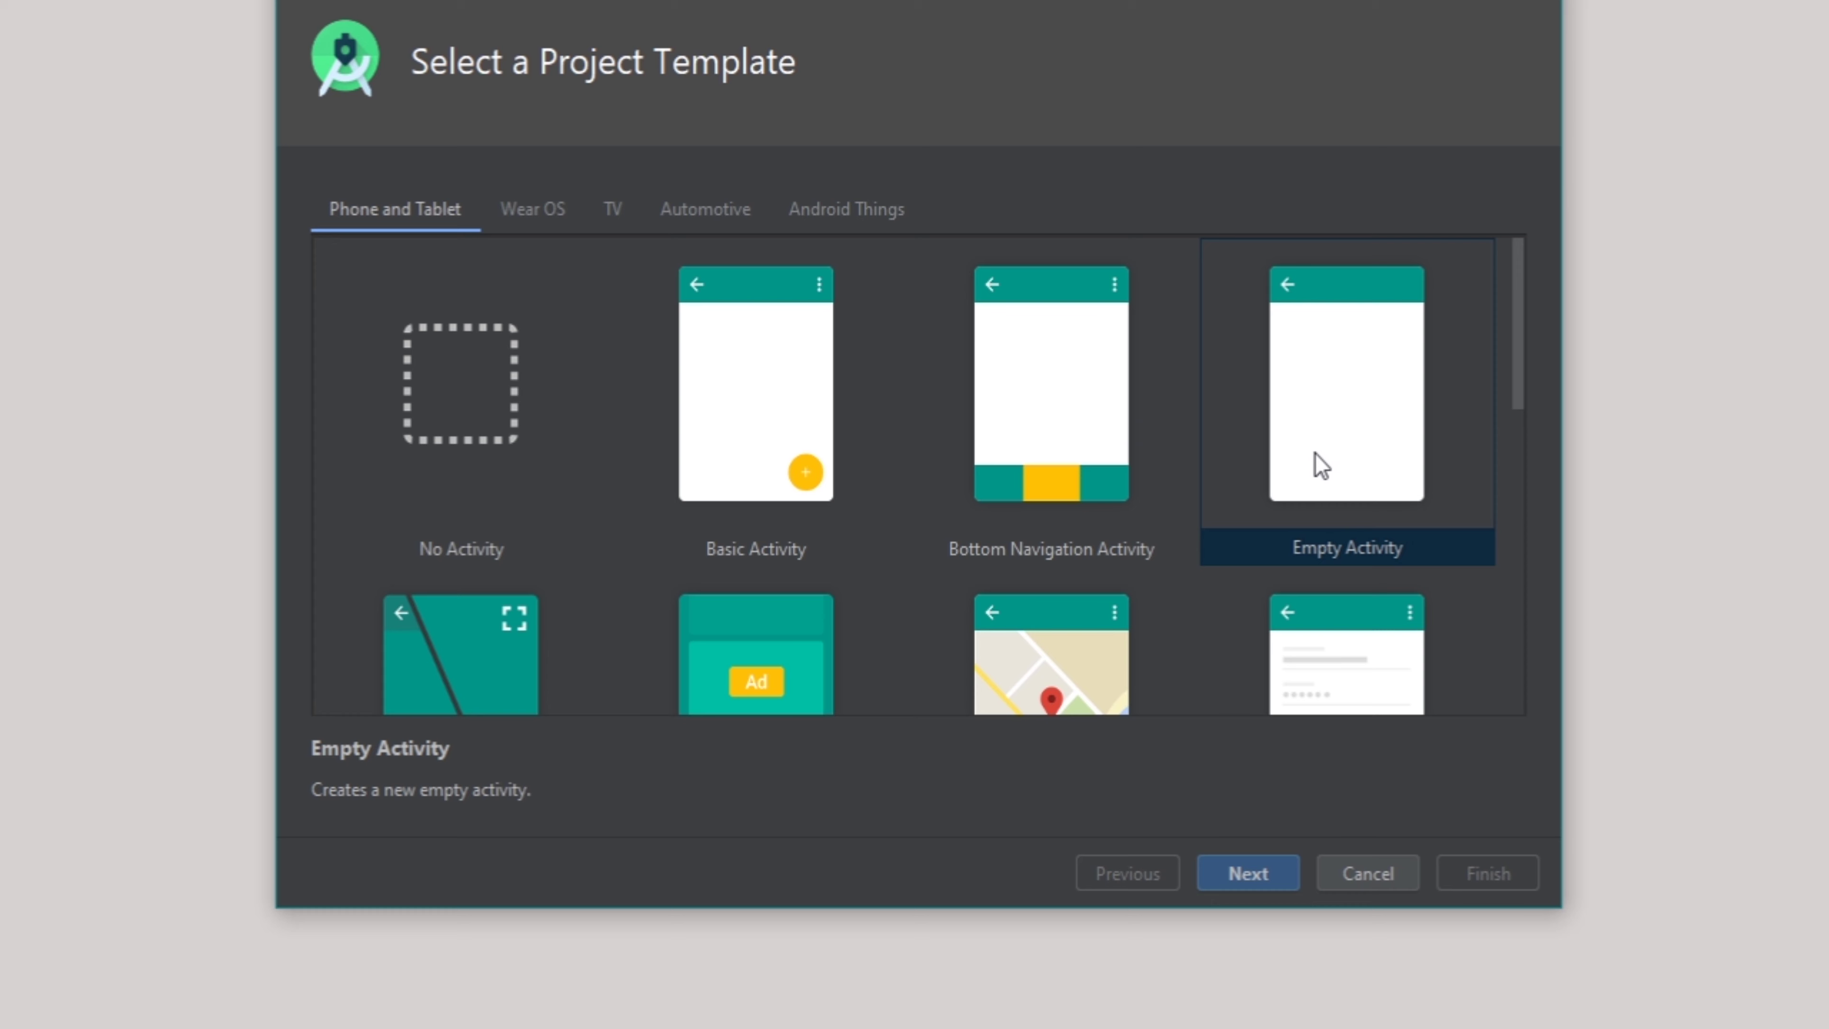
click(1253, 472)
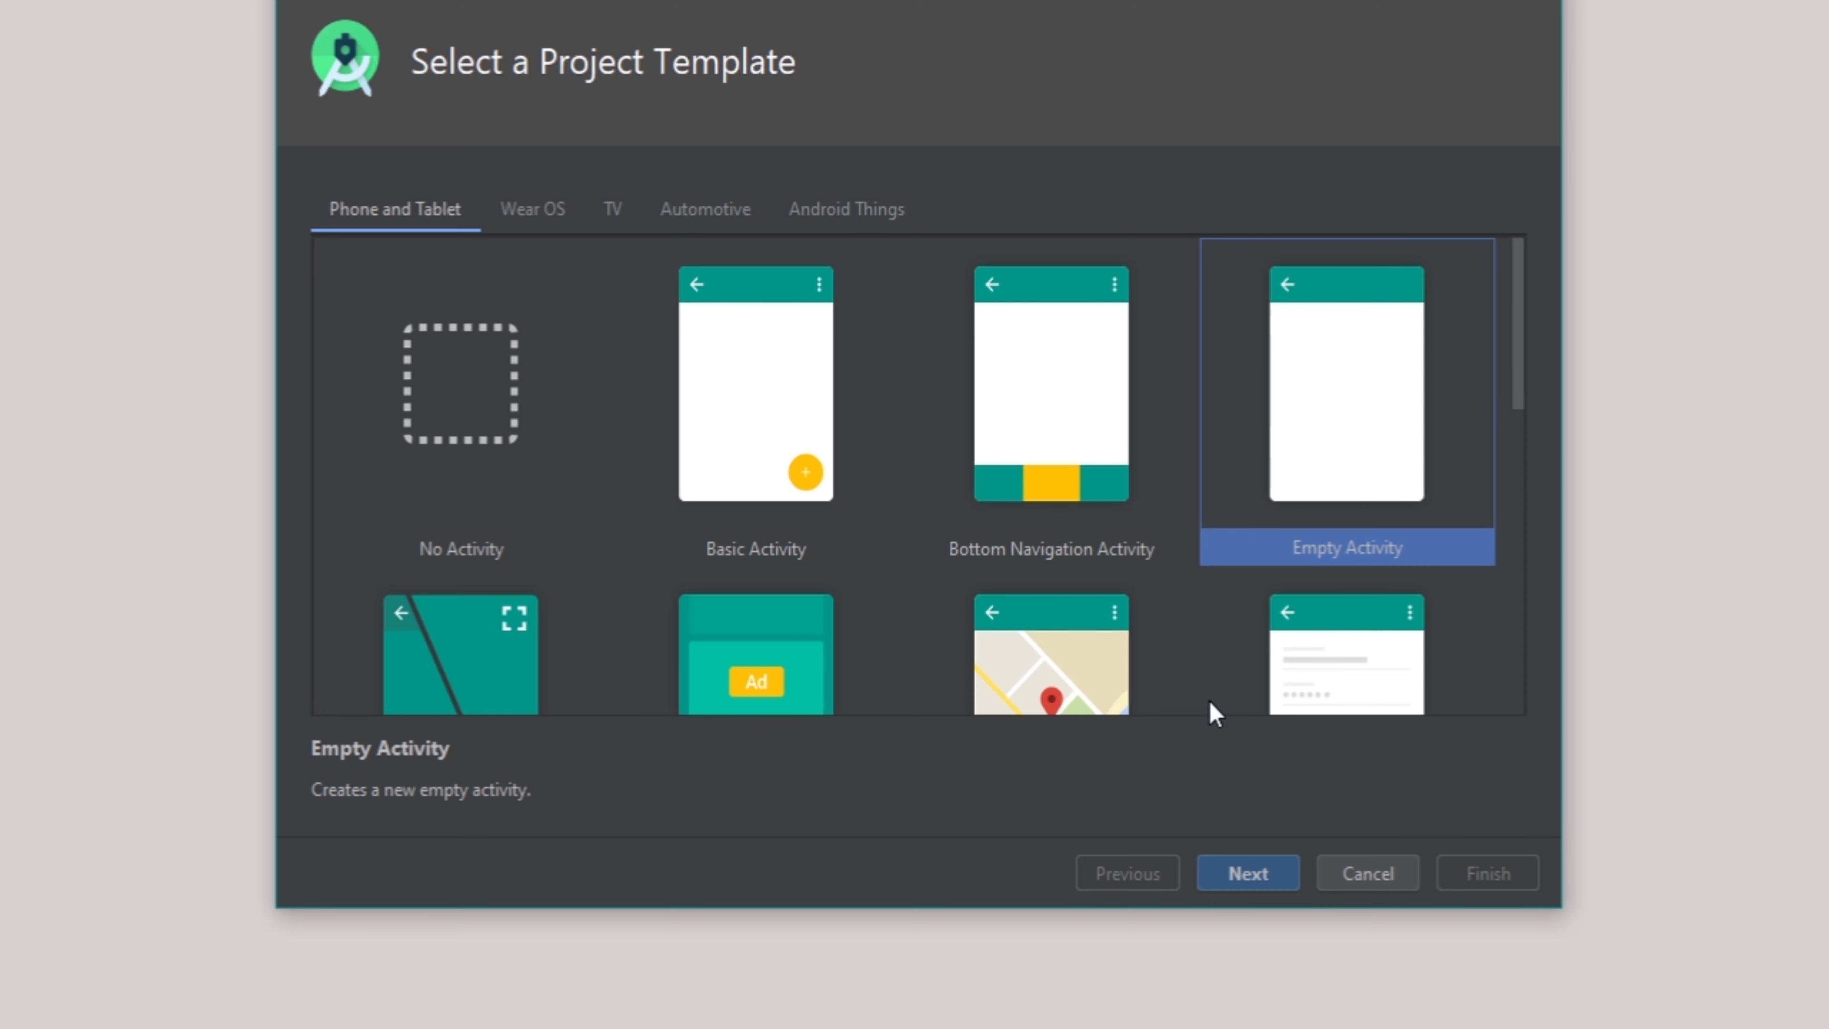
click(1228, 872)
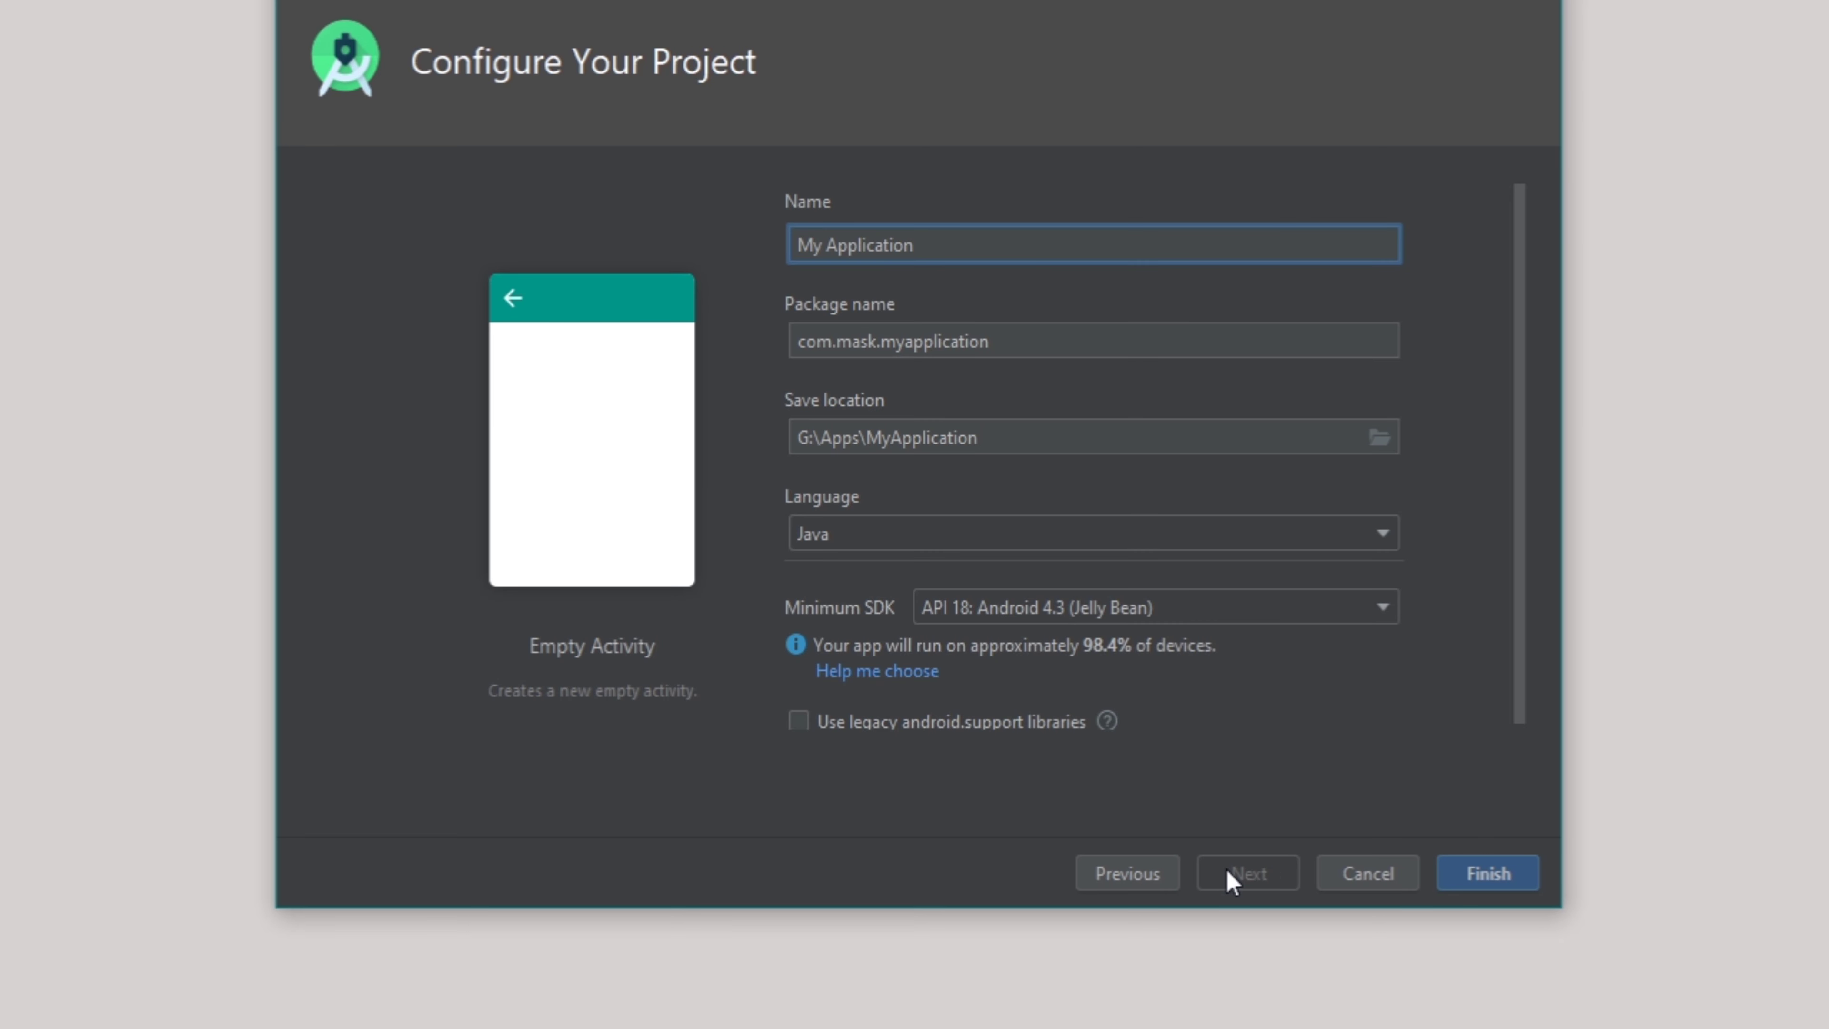
Name the new project MyFirstApplication
drag(920, 258, 787, 258)
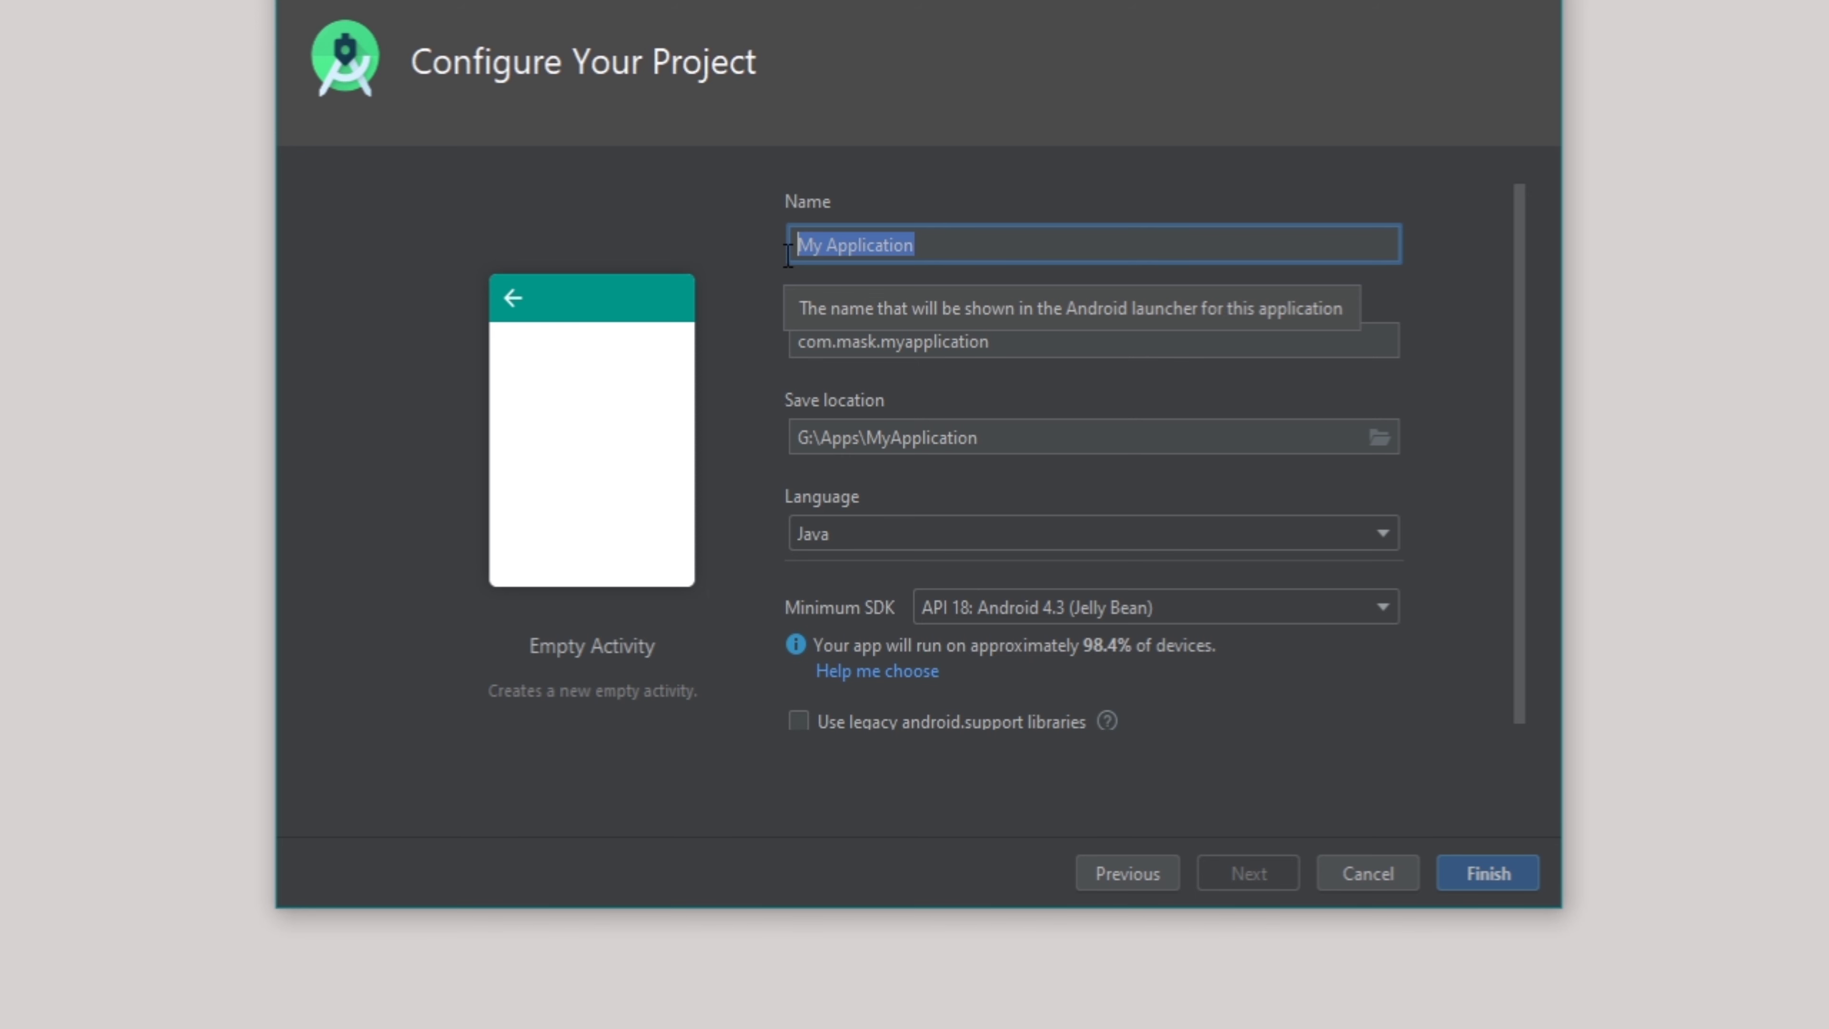
text(My)
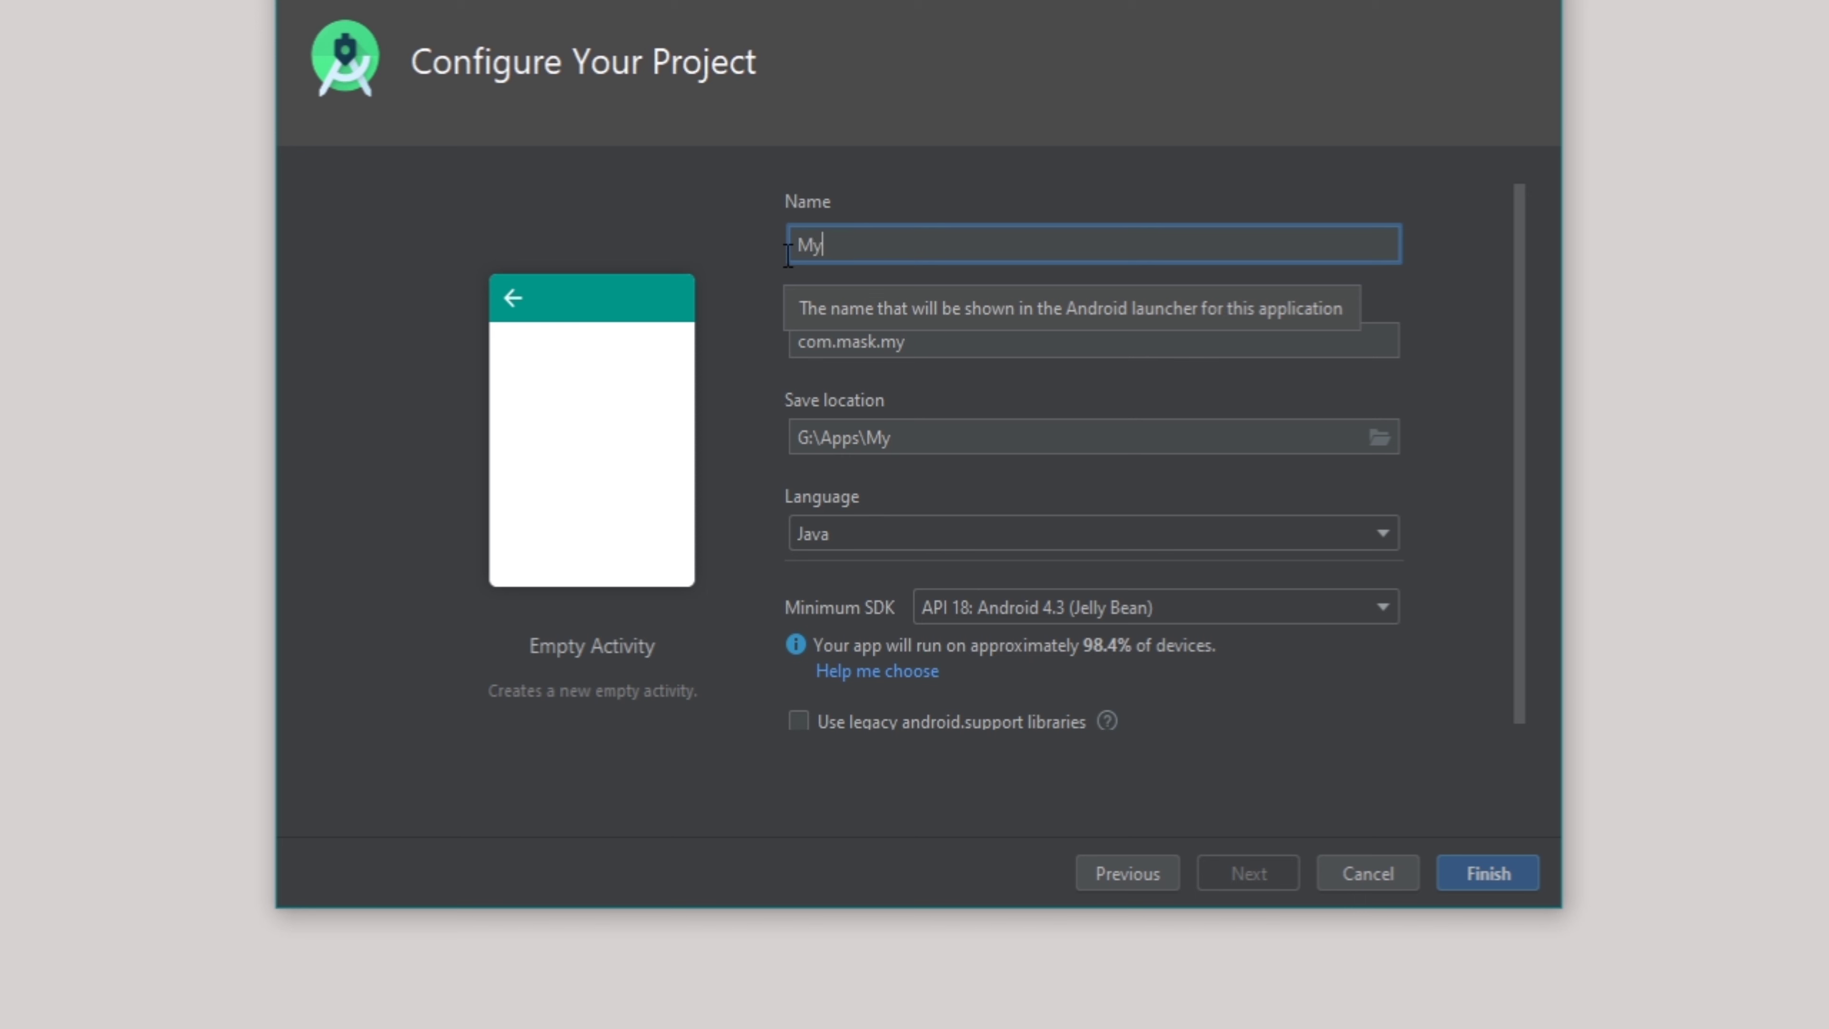
text(First)
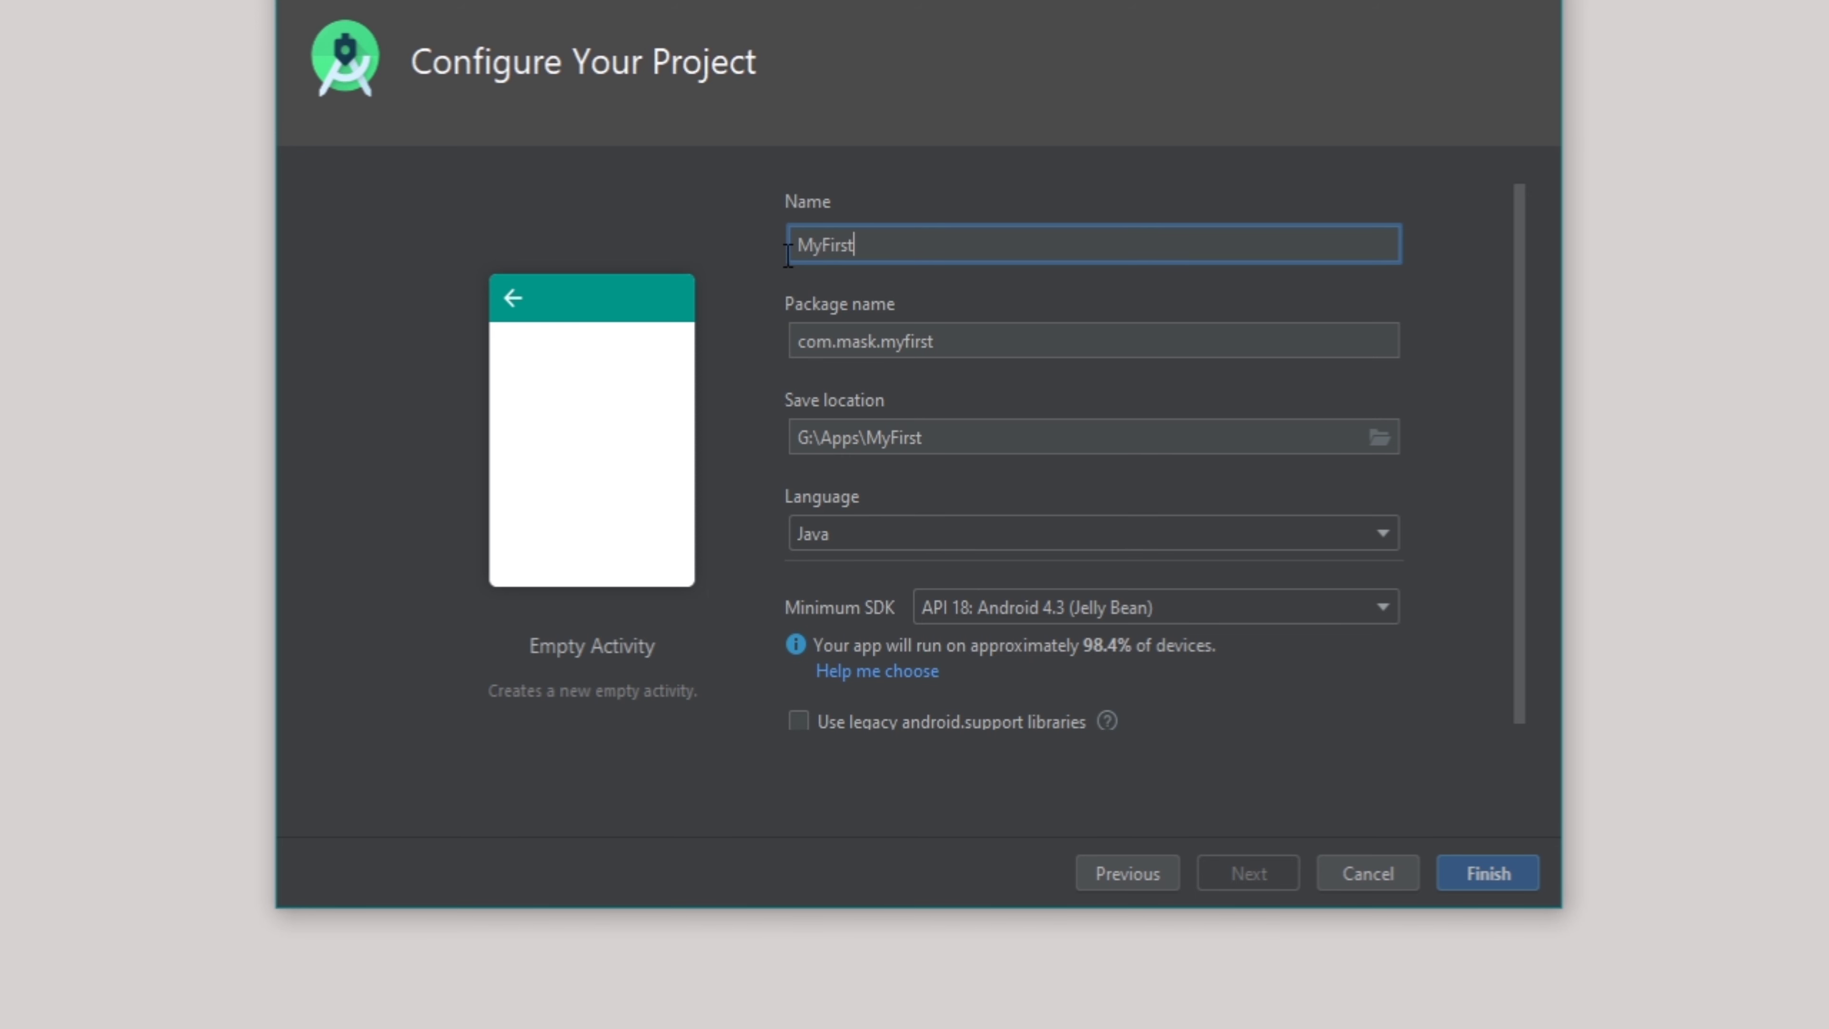
text(Application)
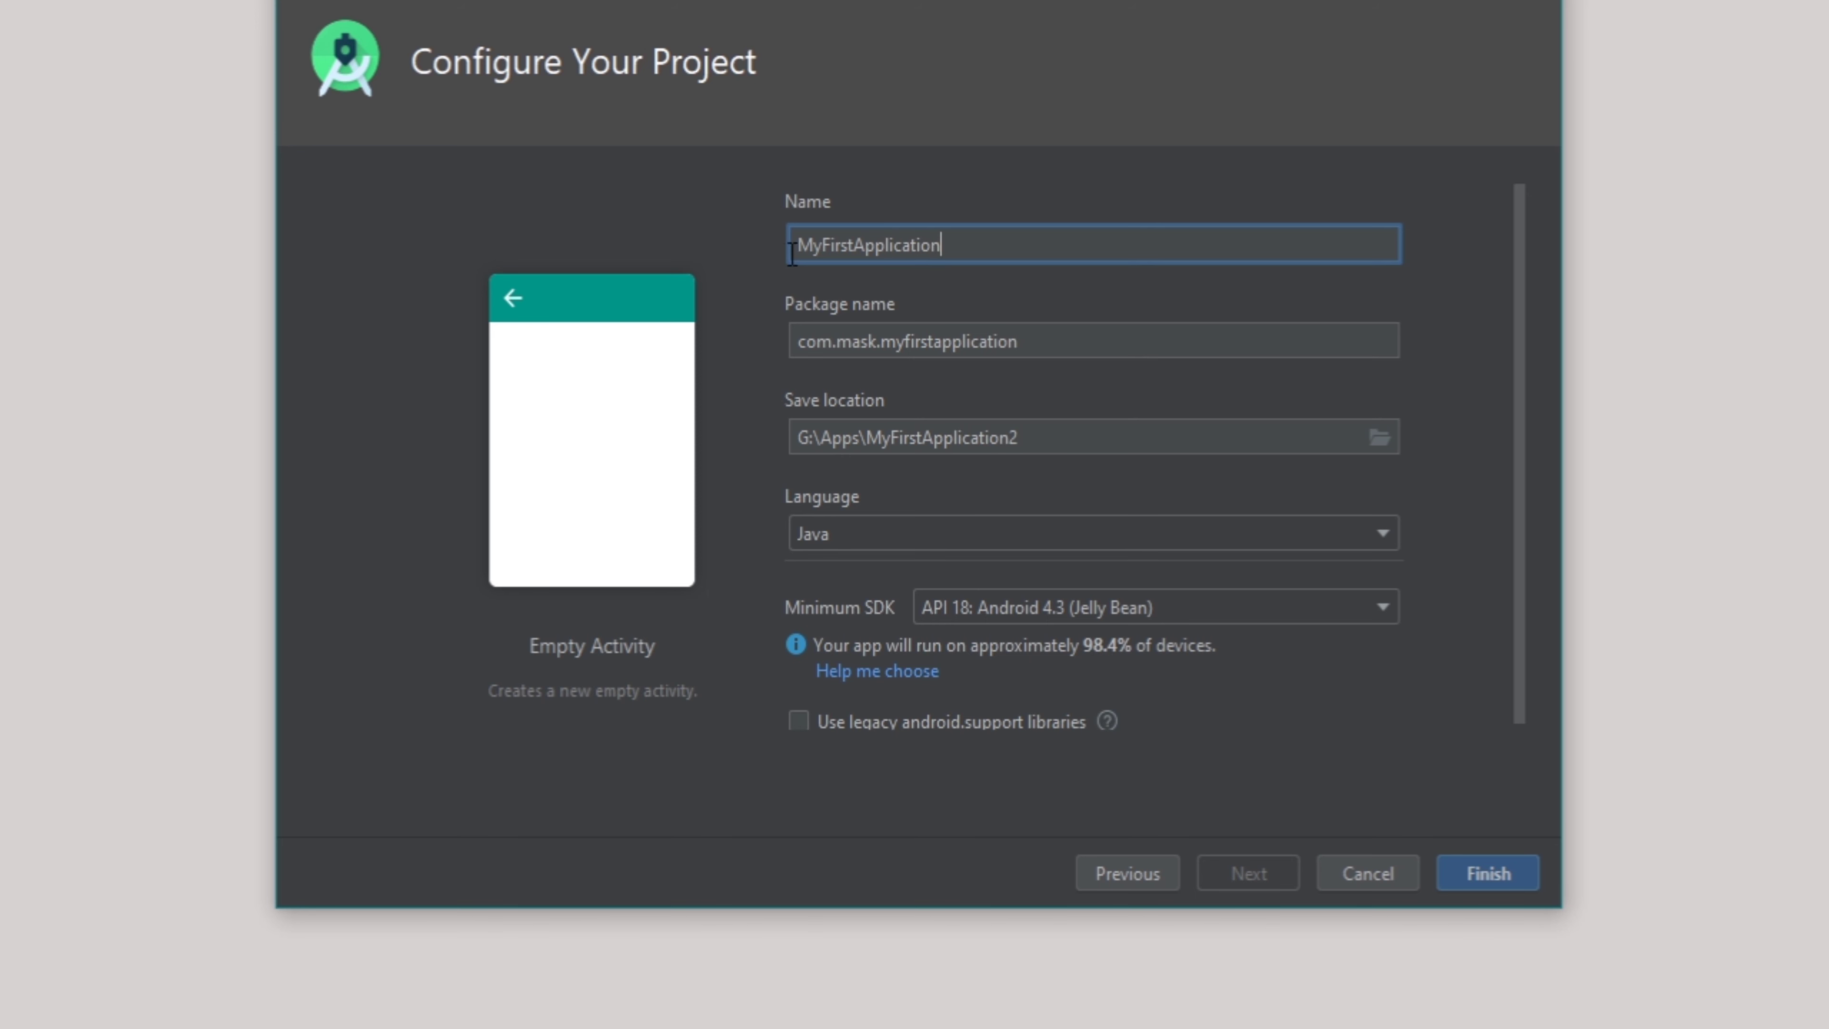
Review the project's name, package name and save location
drag(798, 249, 944, 249)
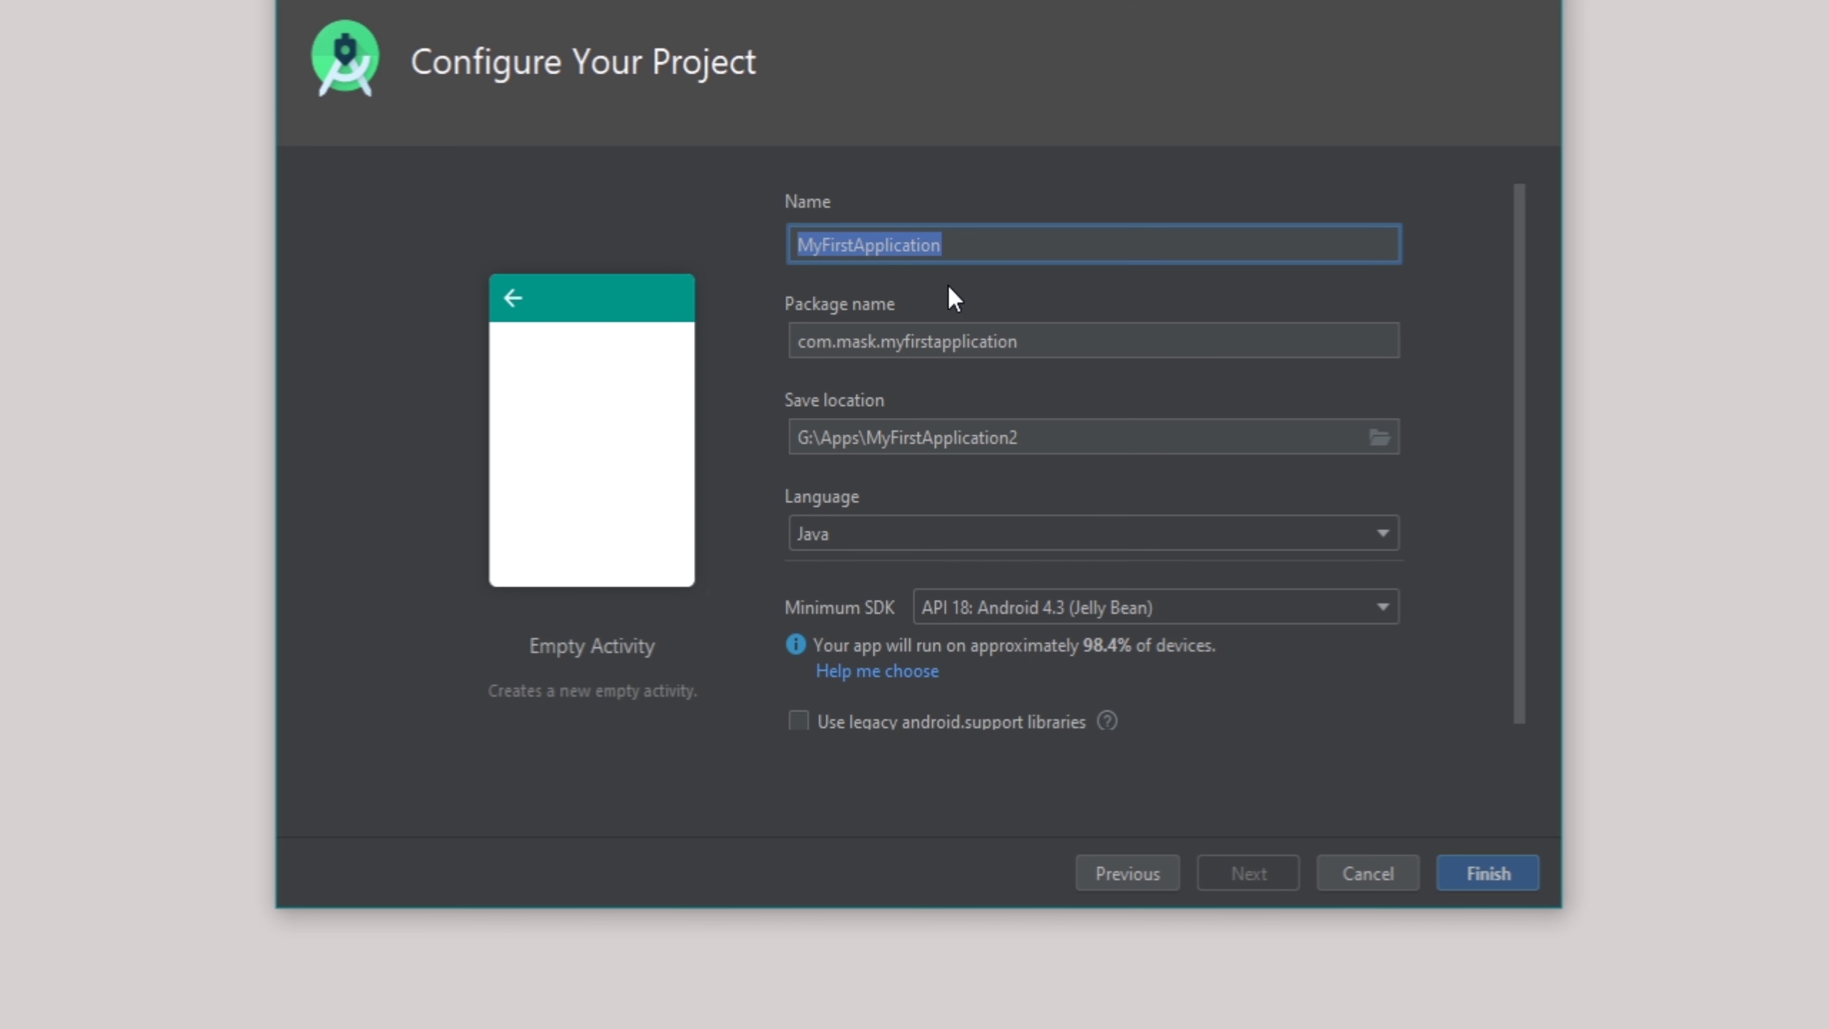
mouse_move(790, 347)
mouse_down()
mouse_move(1021, 351)
mouse_move(799, 352)
mouse_up()
click(1020, 351)
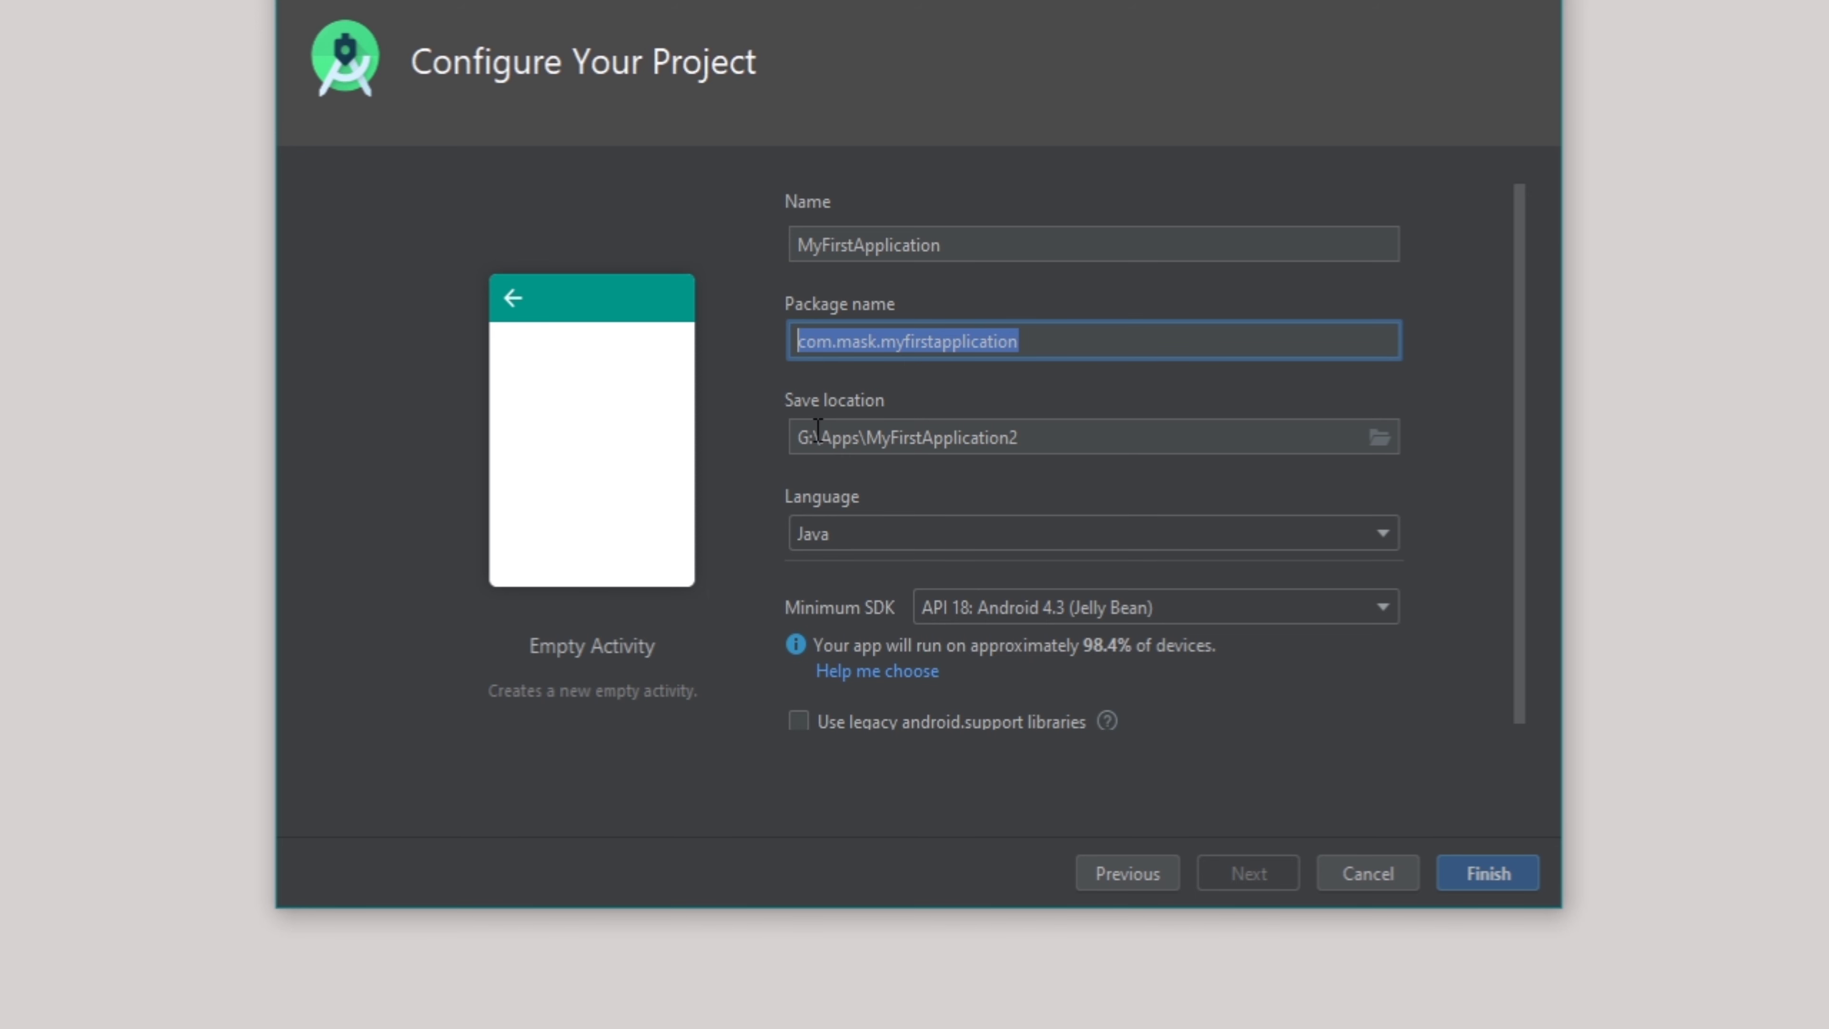
click(801, 437)
drag(800, 438, 1029, 441)
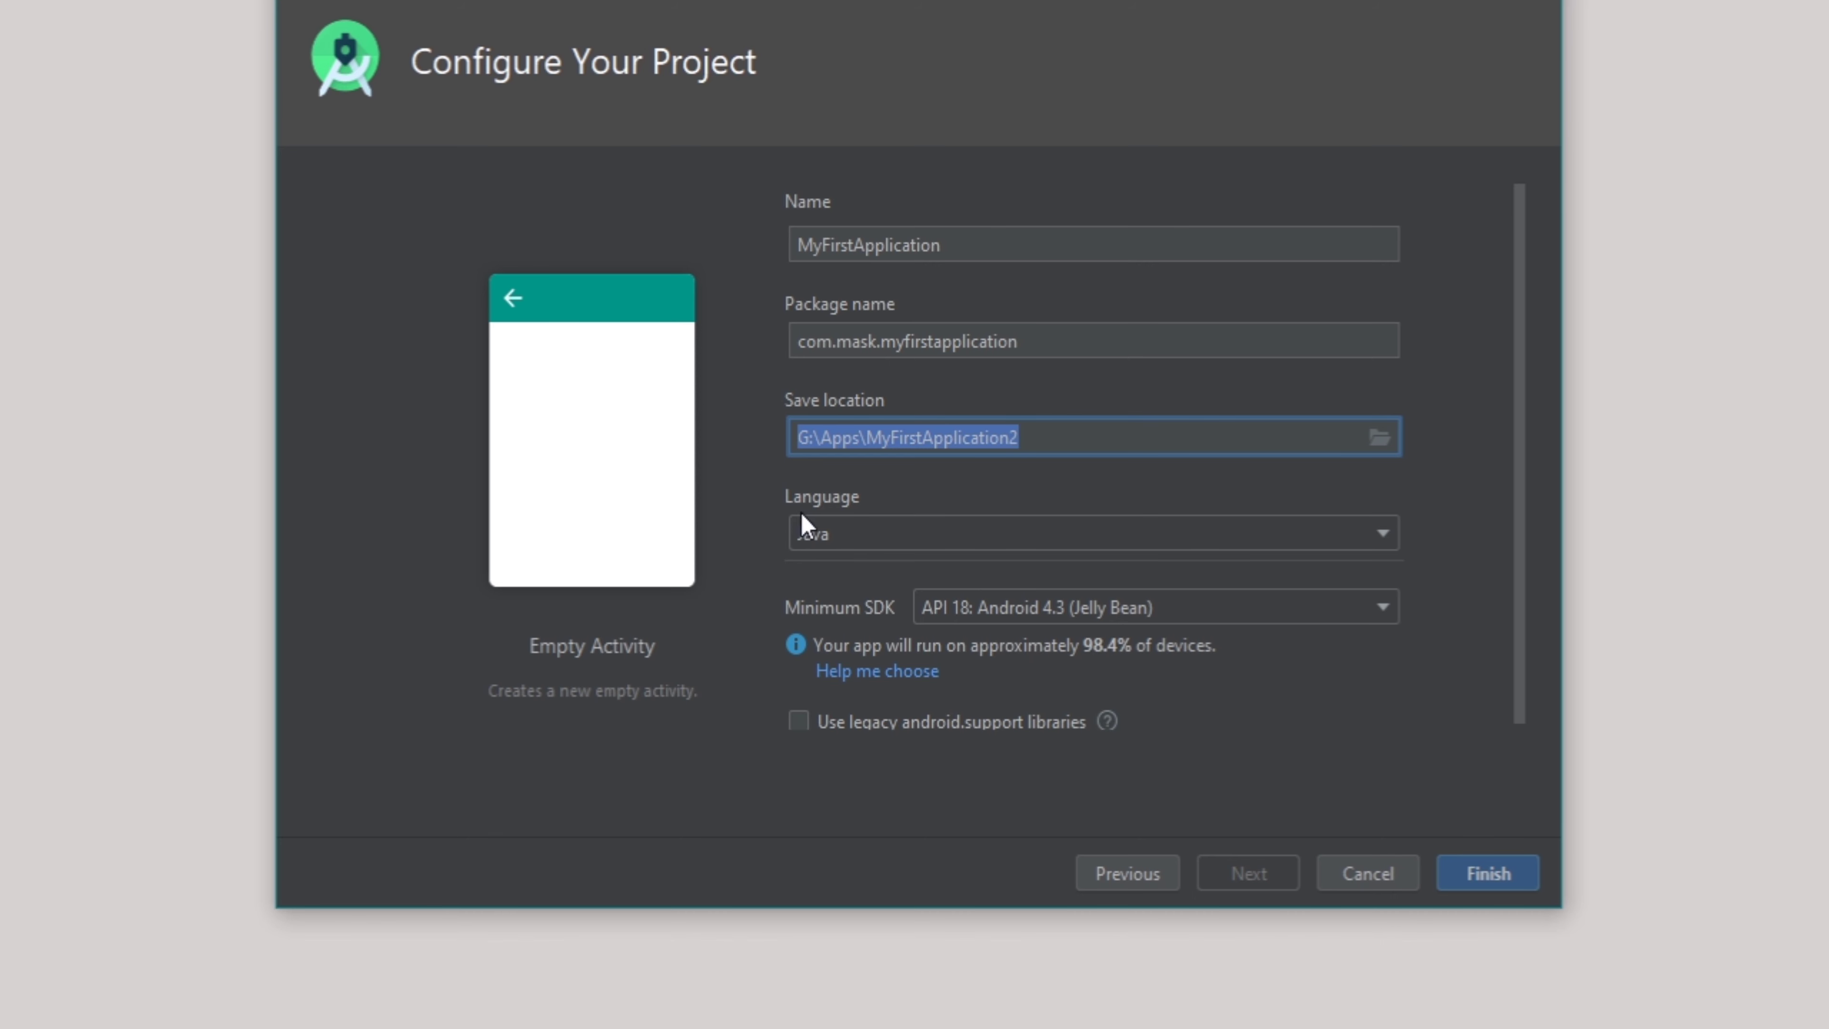
Select Java as the project's programming language
click(823, 533)
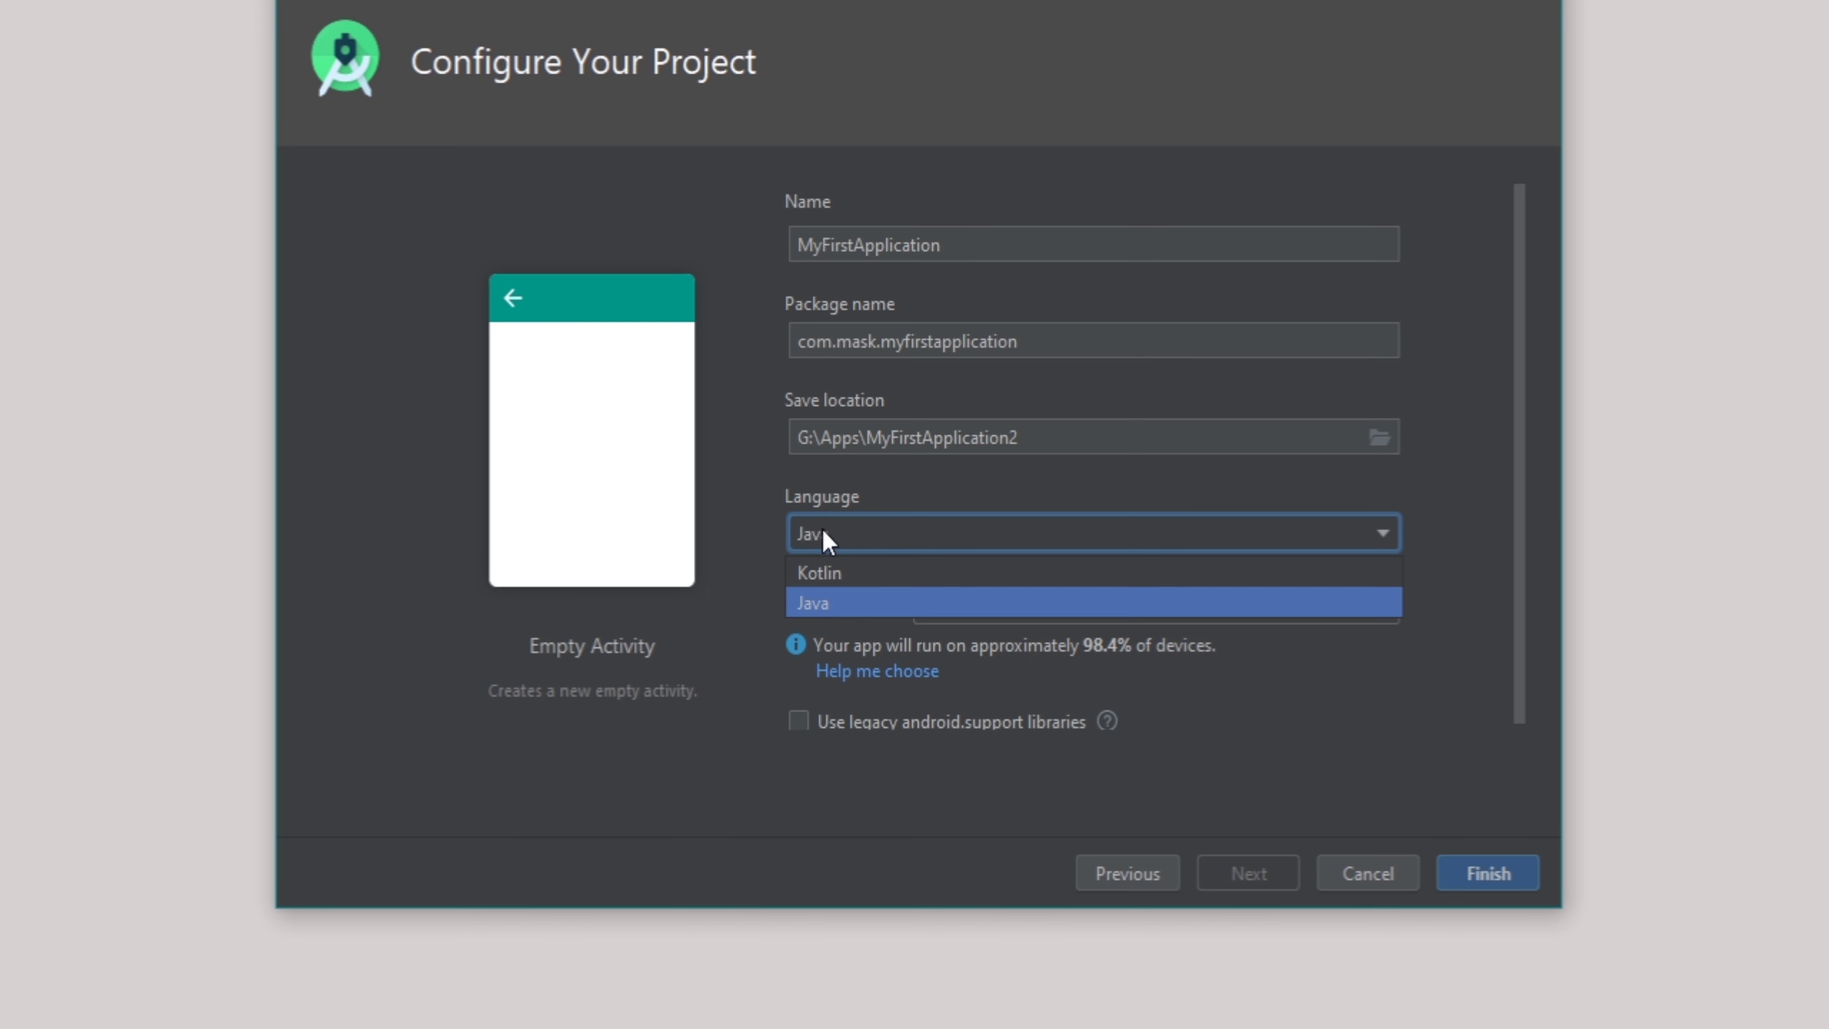
click(822, 604)
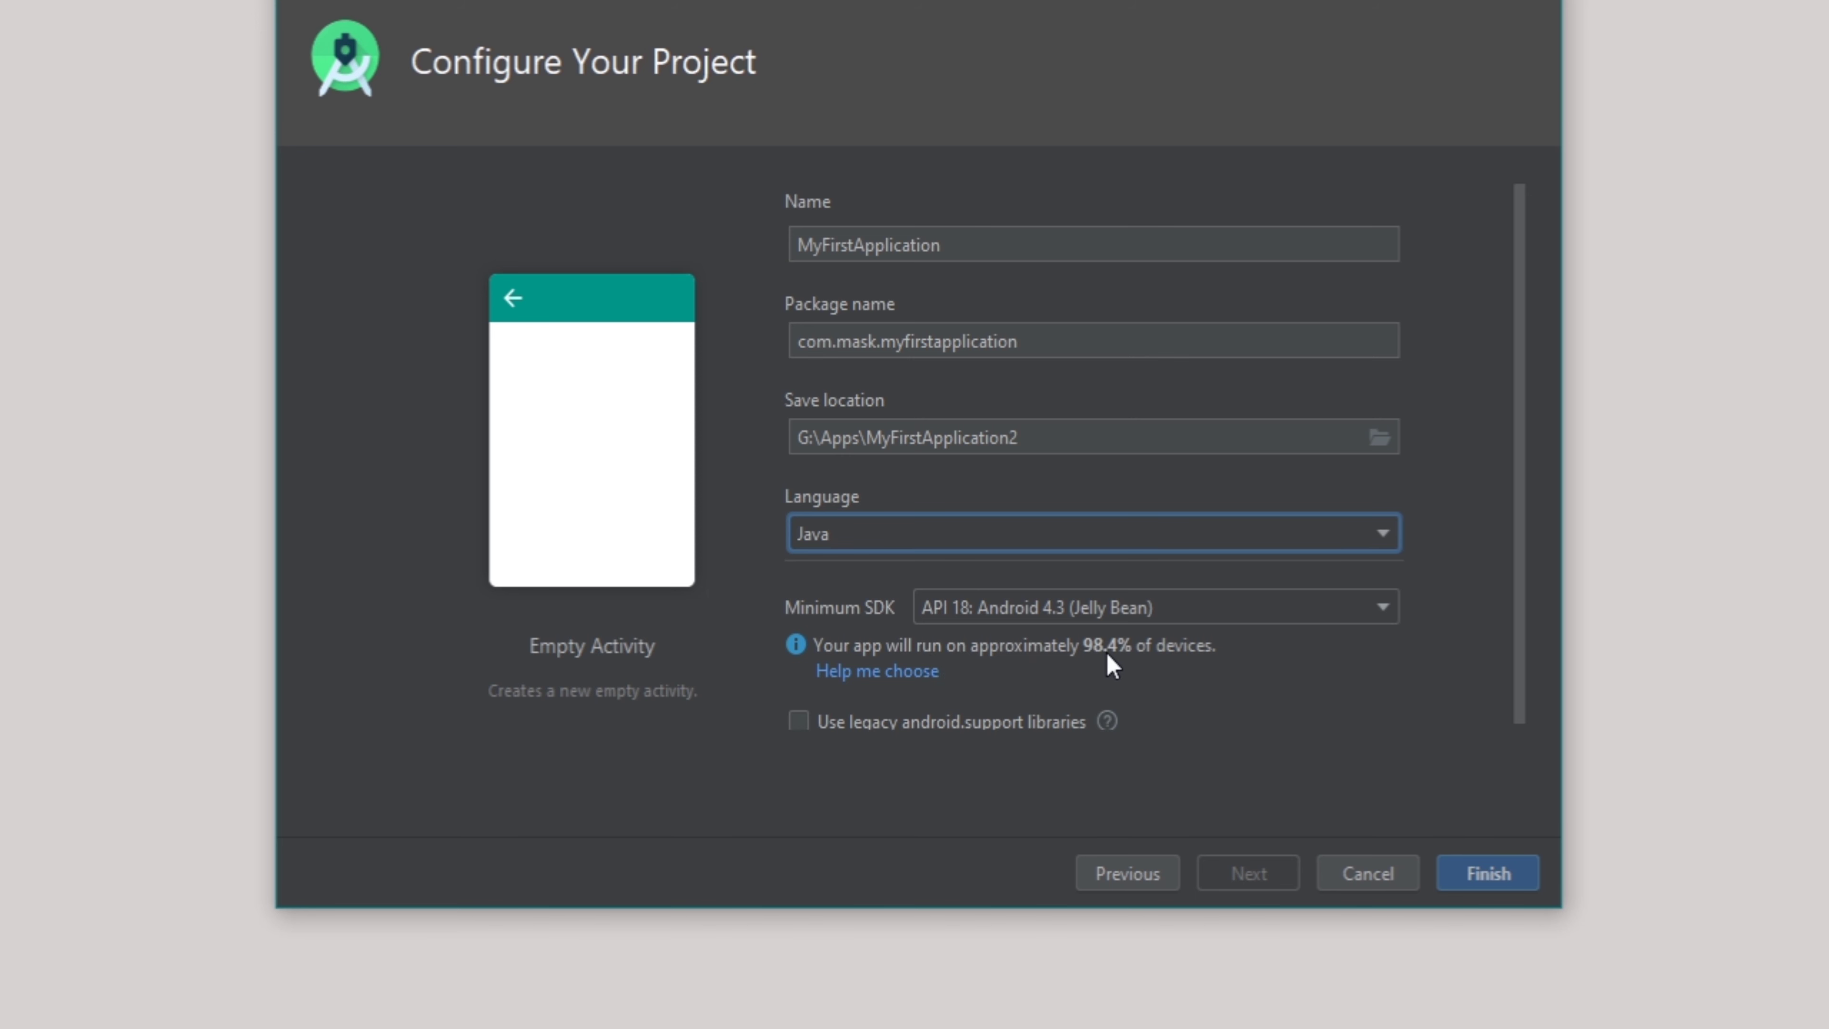
Set the minimum SDK to API 29: Android 10.0 (Q)
click(1132, 607)
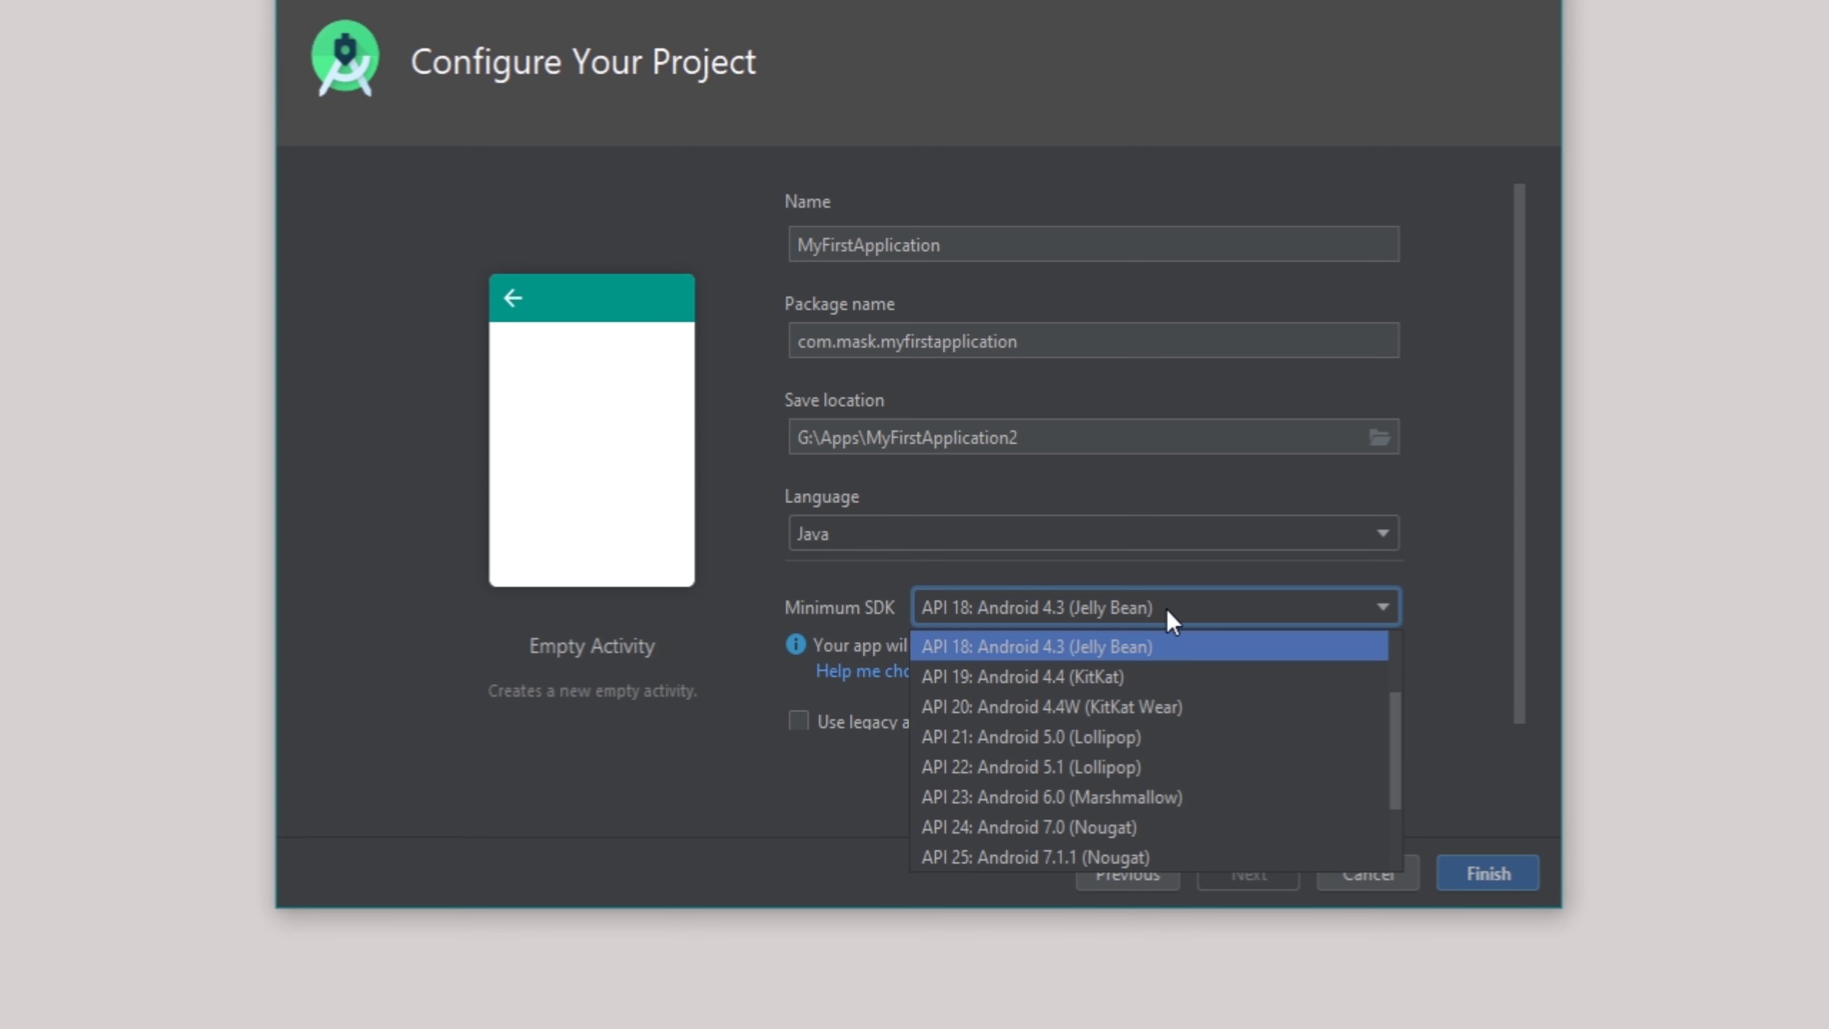
drag(1391, 706, 1391, 774)
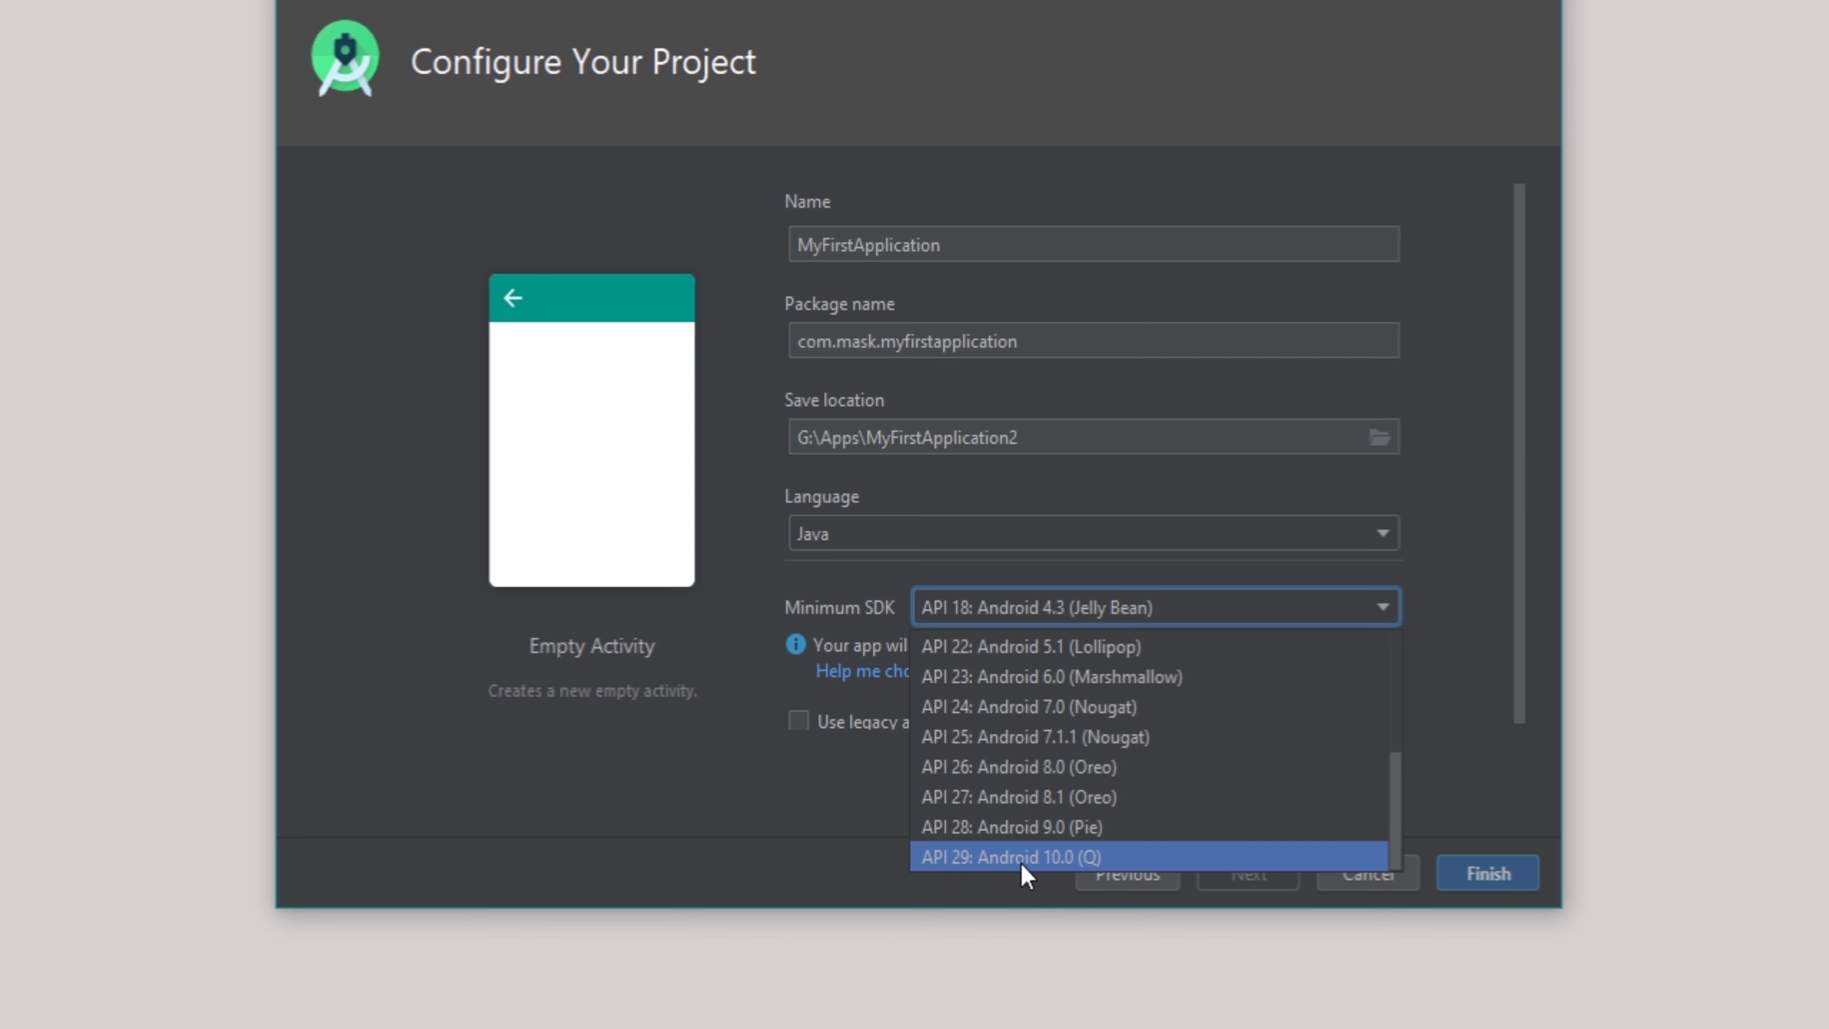
click(965, 864)
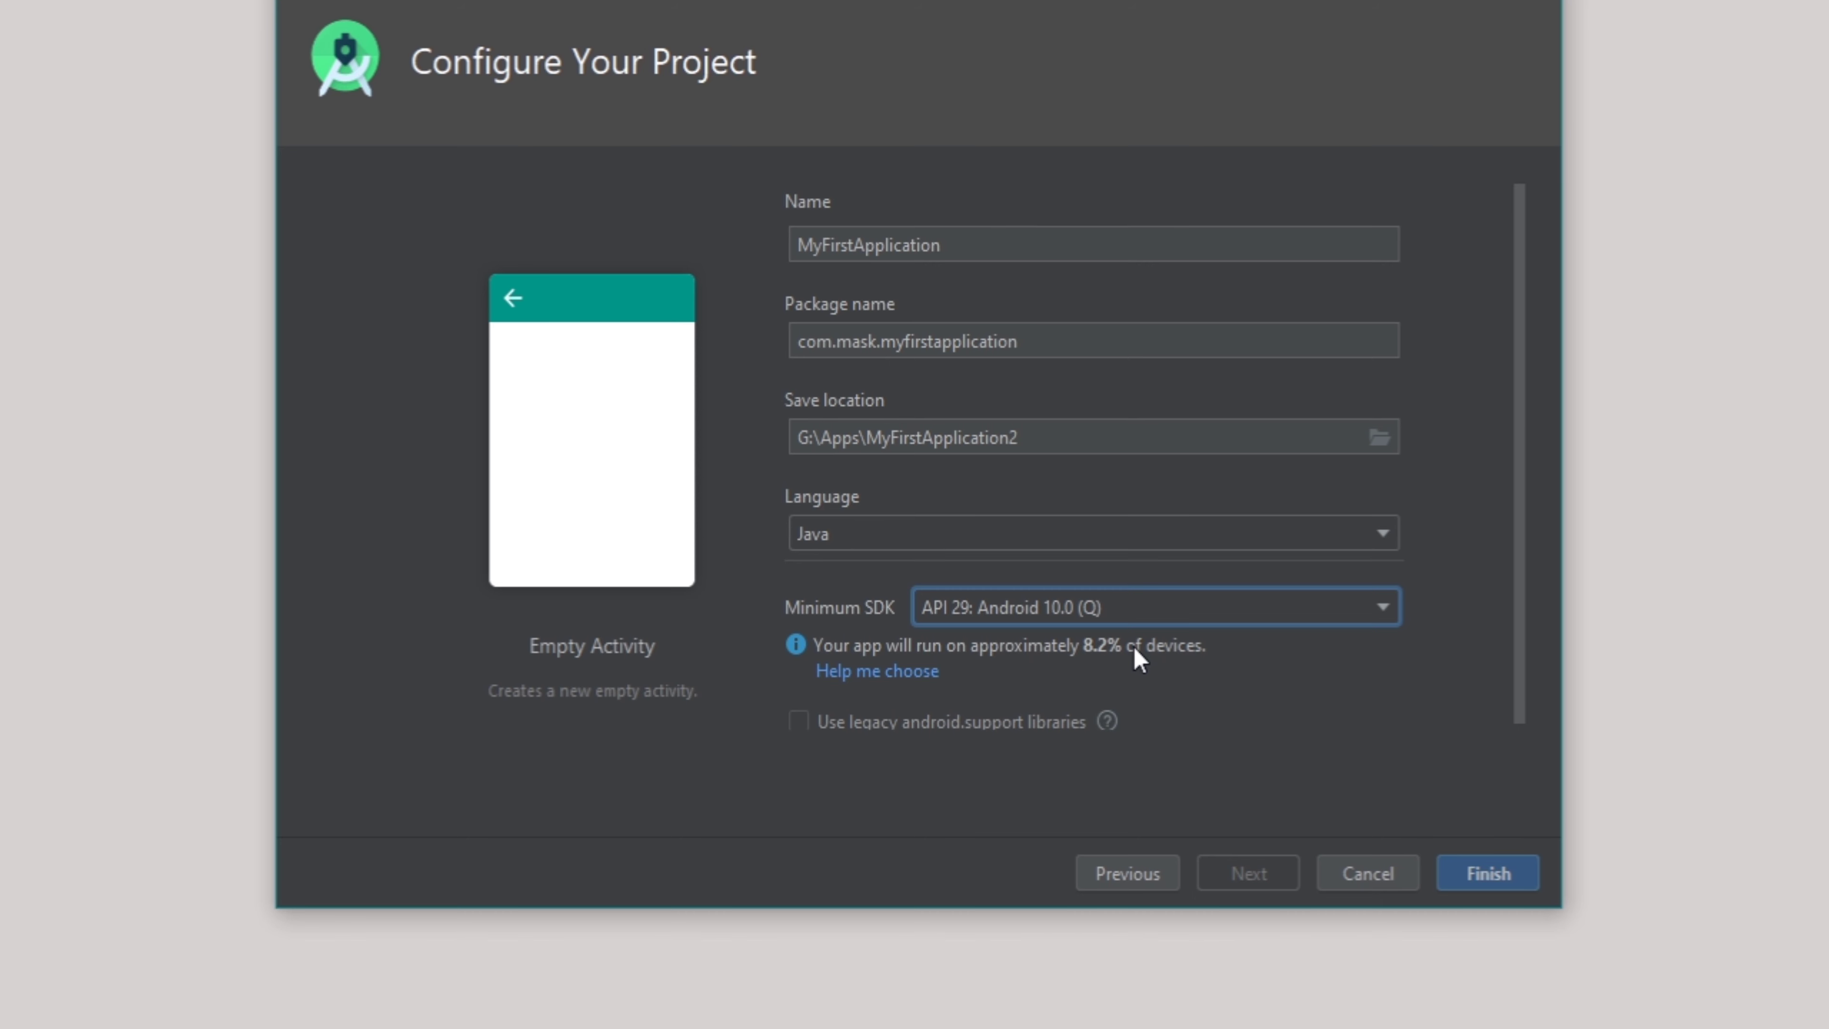
Compare the available API levels and set the minimum SDK to API 18: Android 4.3 (Jelly Bean)
click(1120, 624)
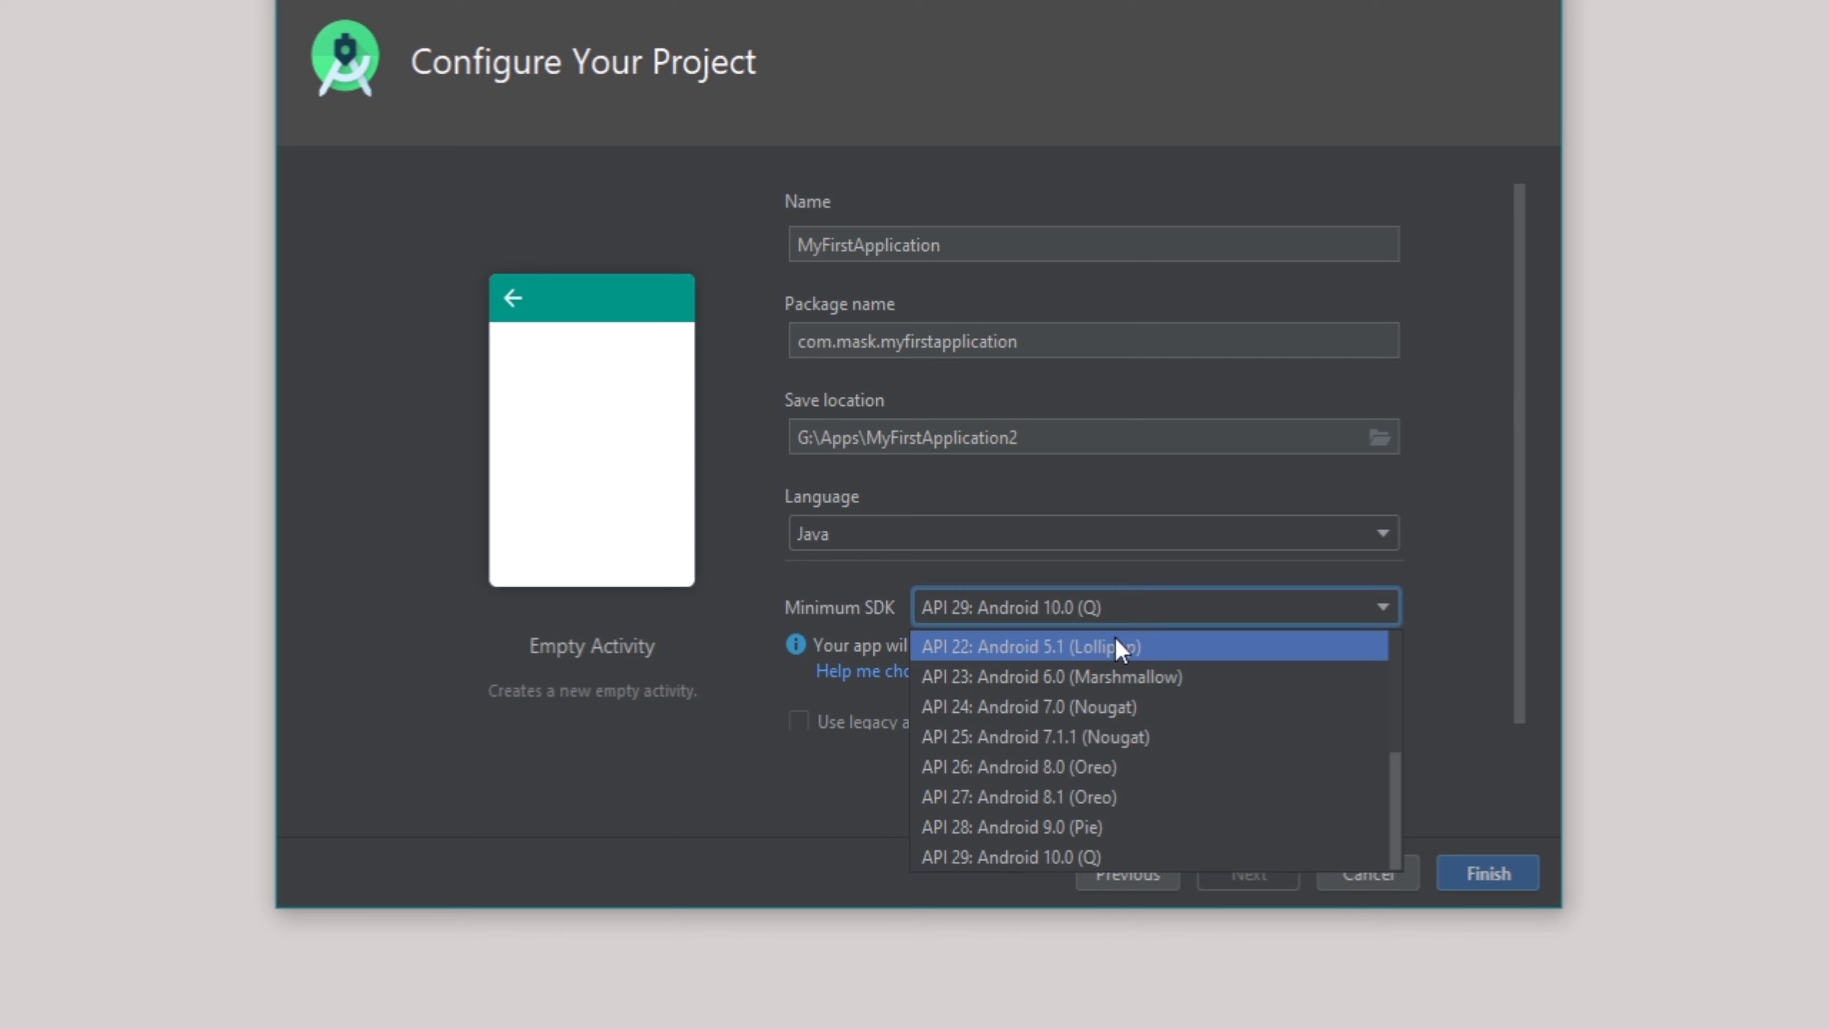
scroll(1111, 683, up, 3)
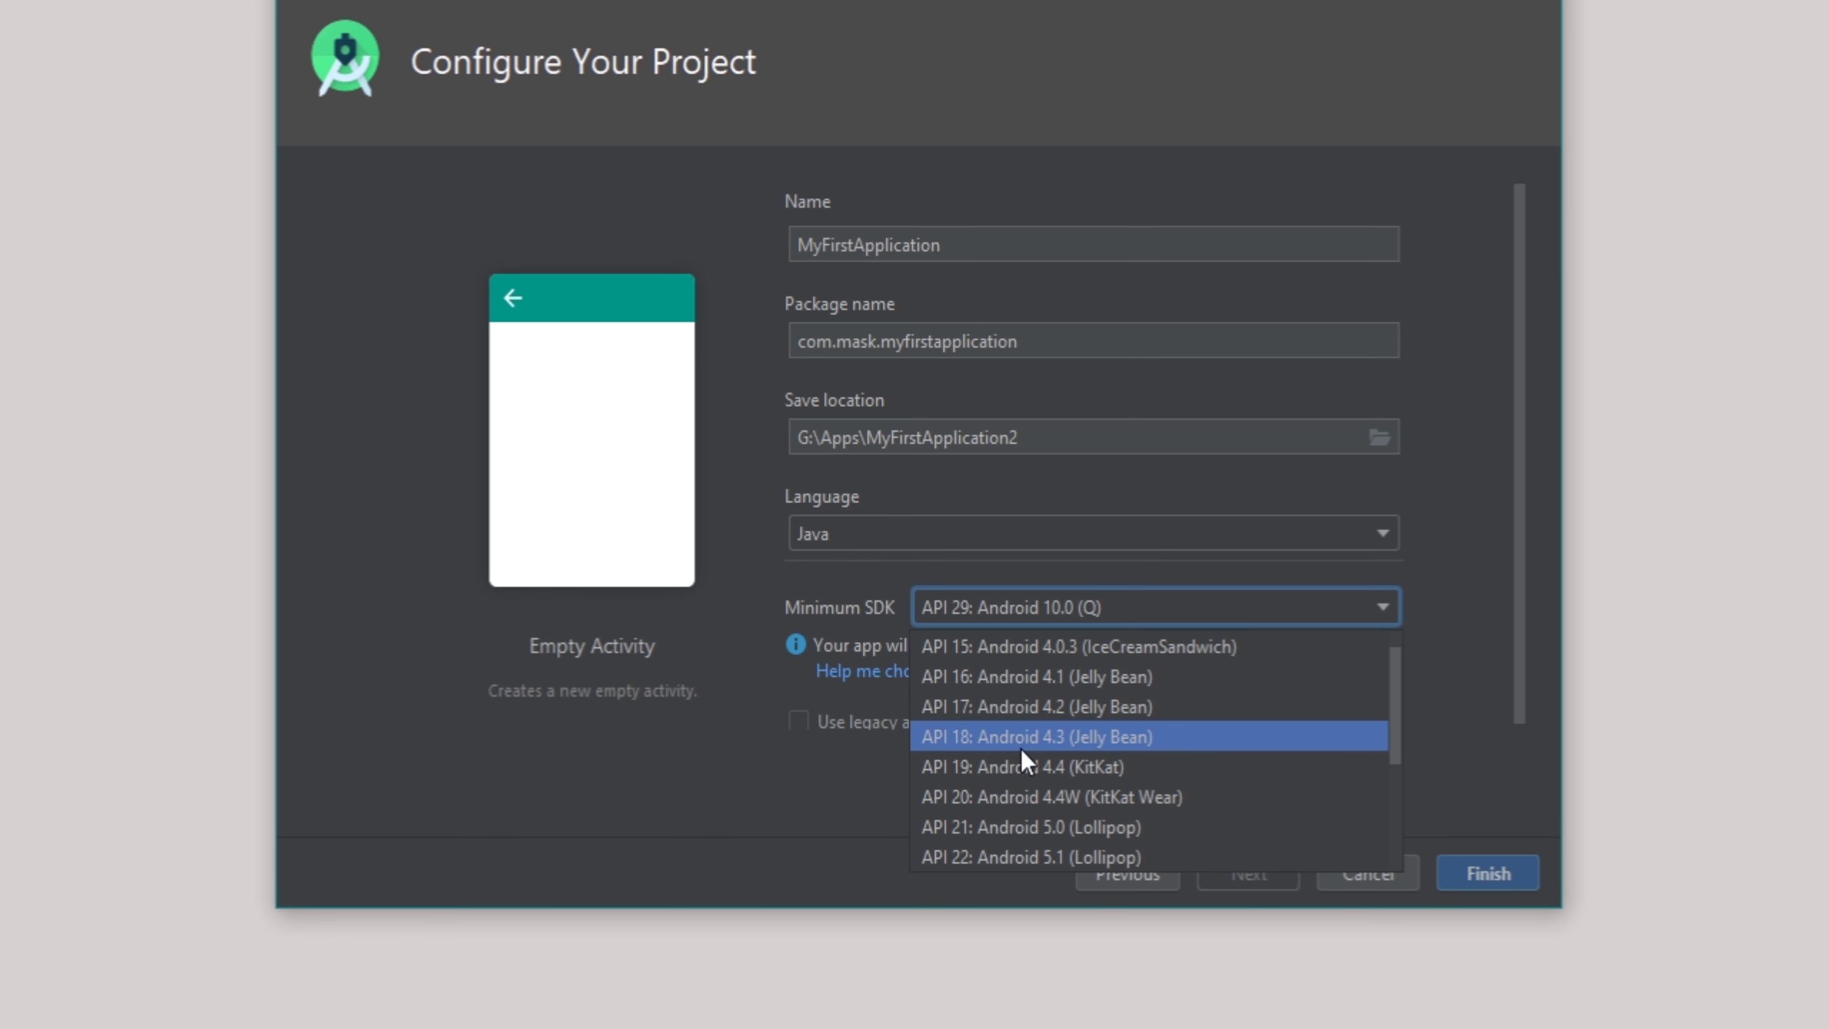
scroll(1040, 769, down, 3)
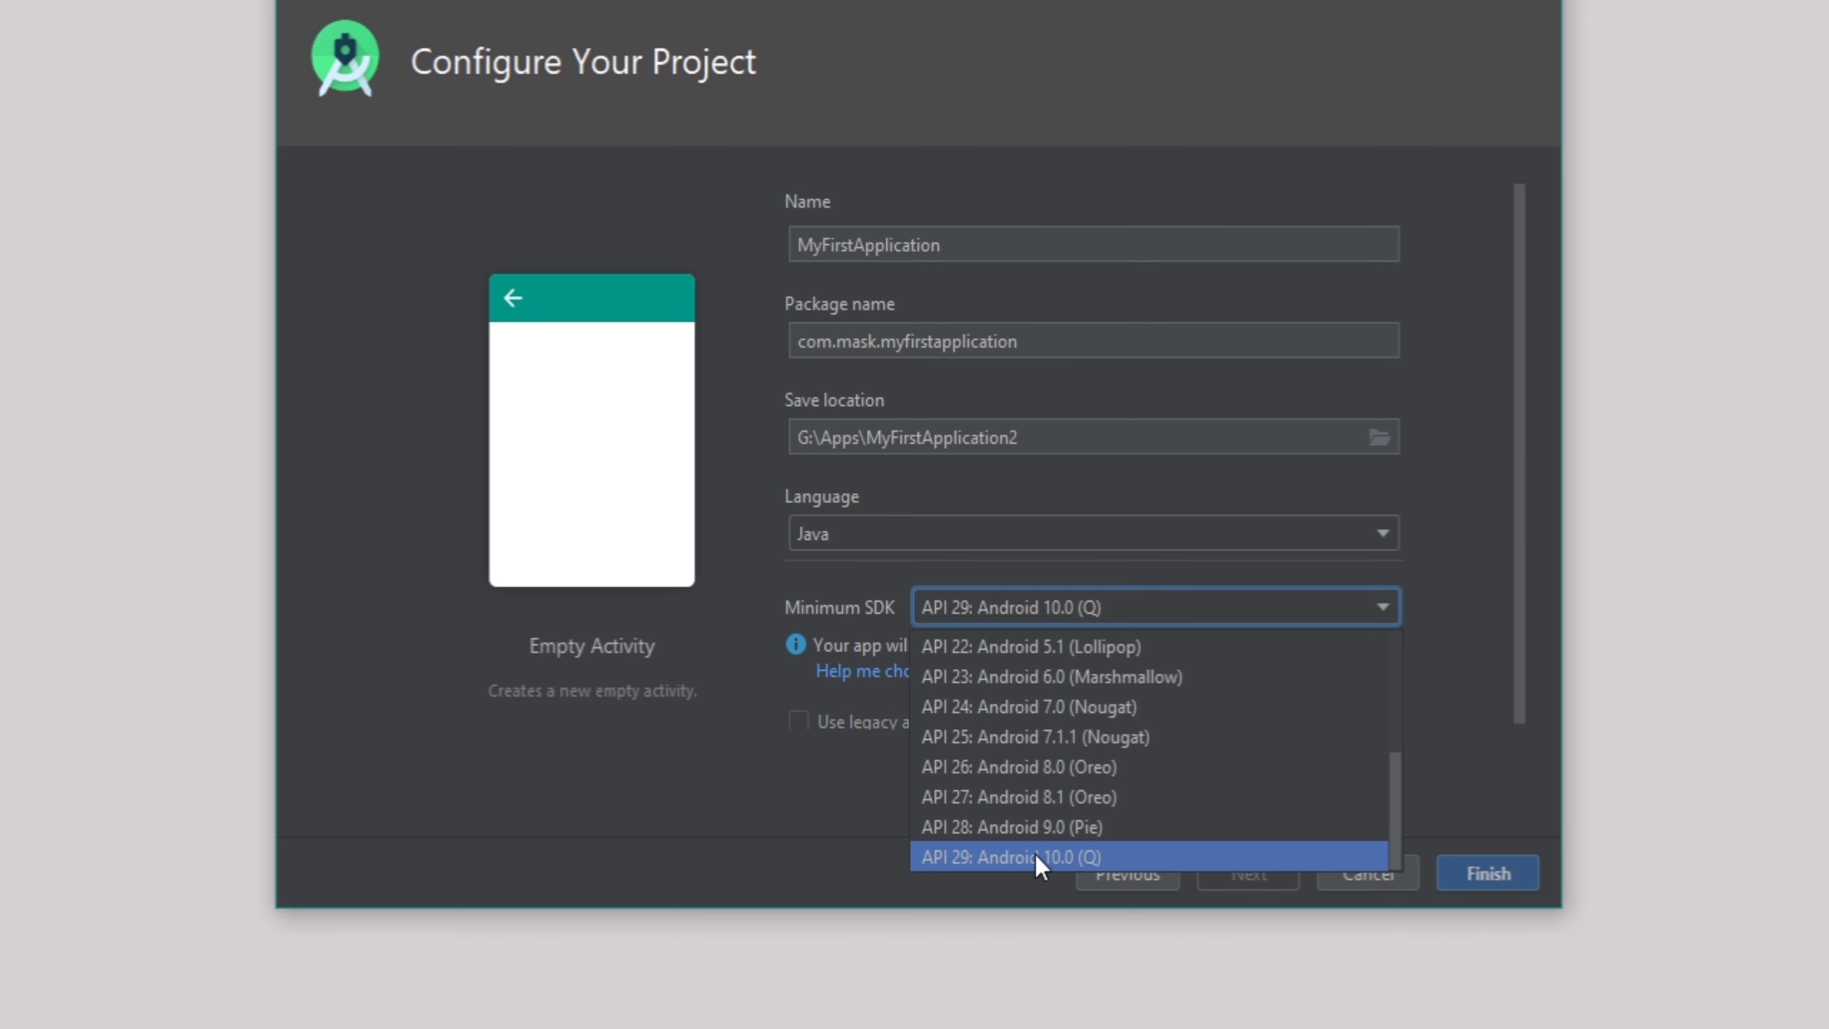
scroll(1037, 861, up, 3)
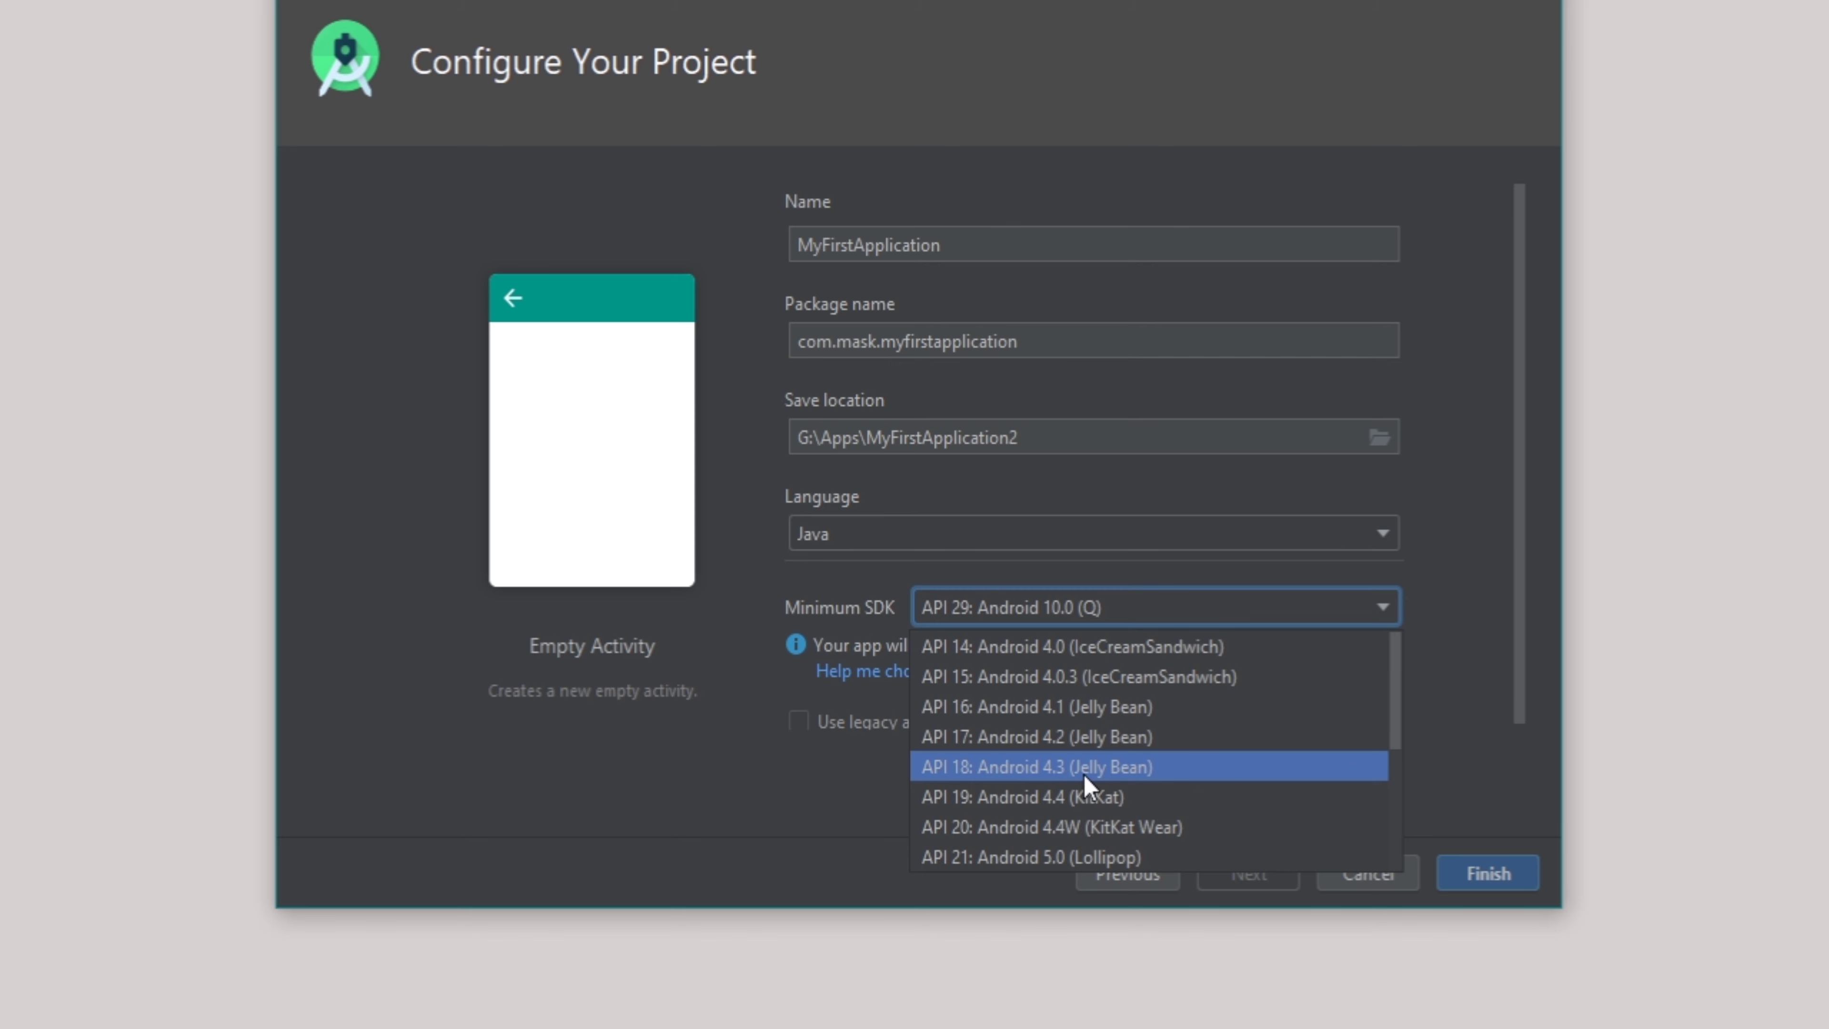
click(1104, 776)
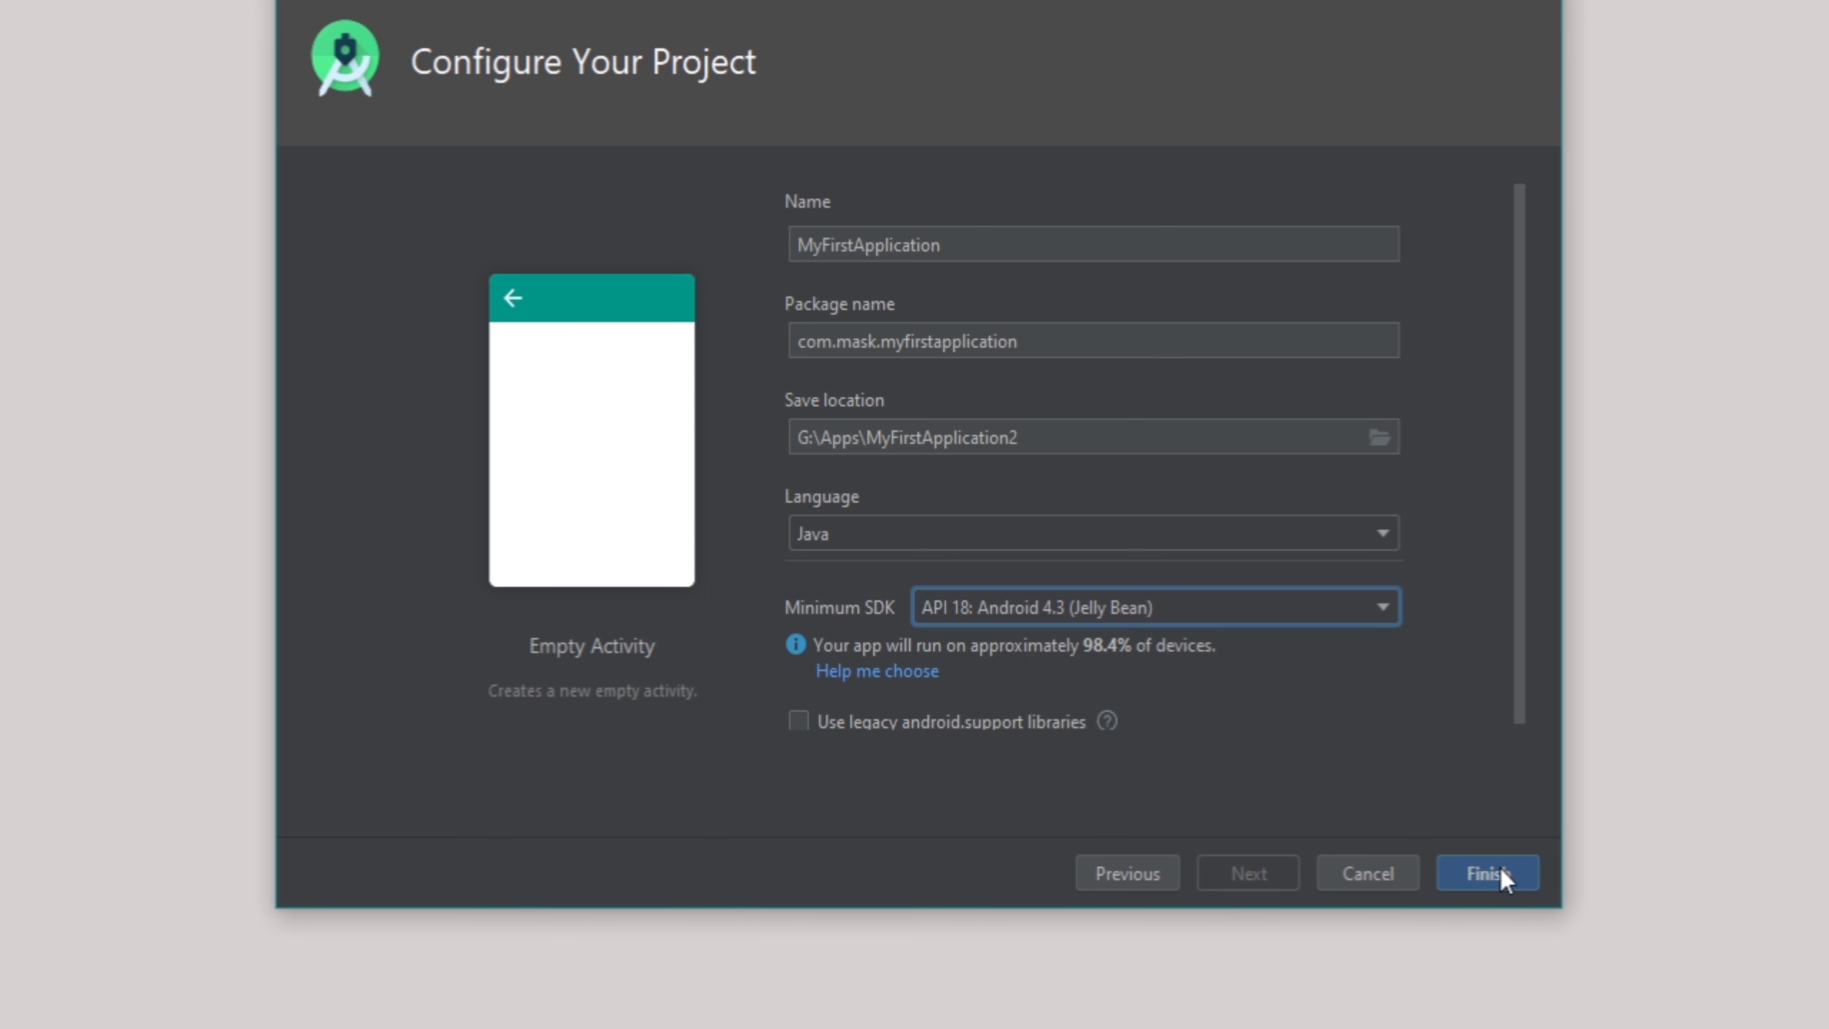
Create the configured project and widen the project file tree so the full package names fit
click(1497, 872)
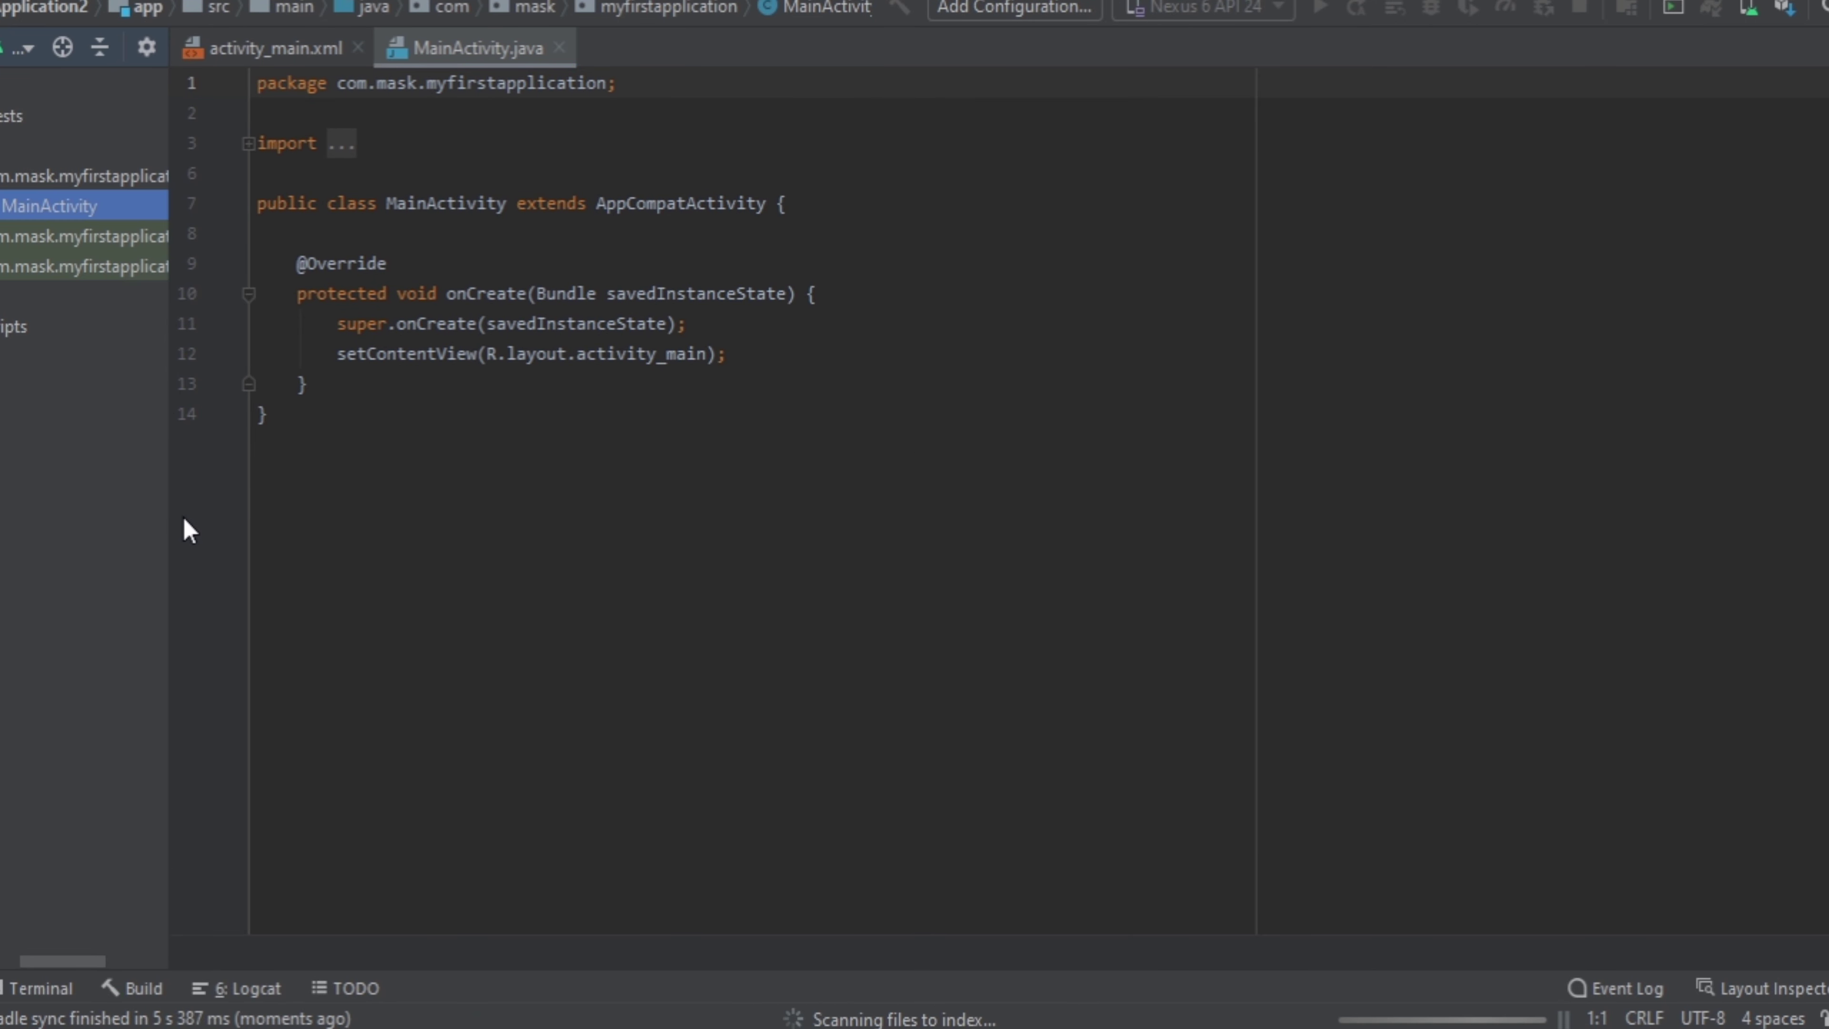
drag(171, 513, 444, 517)
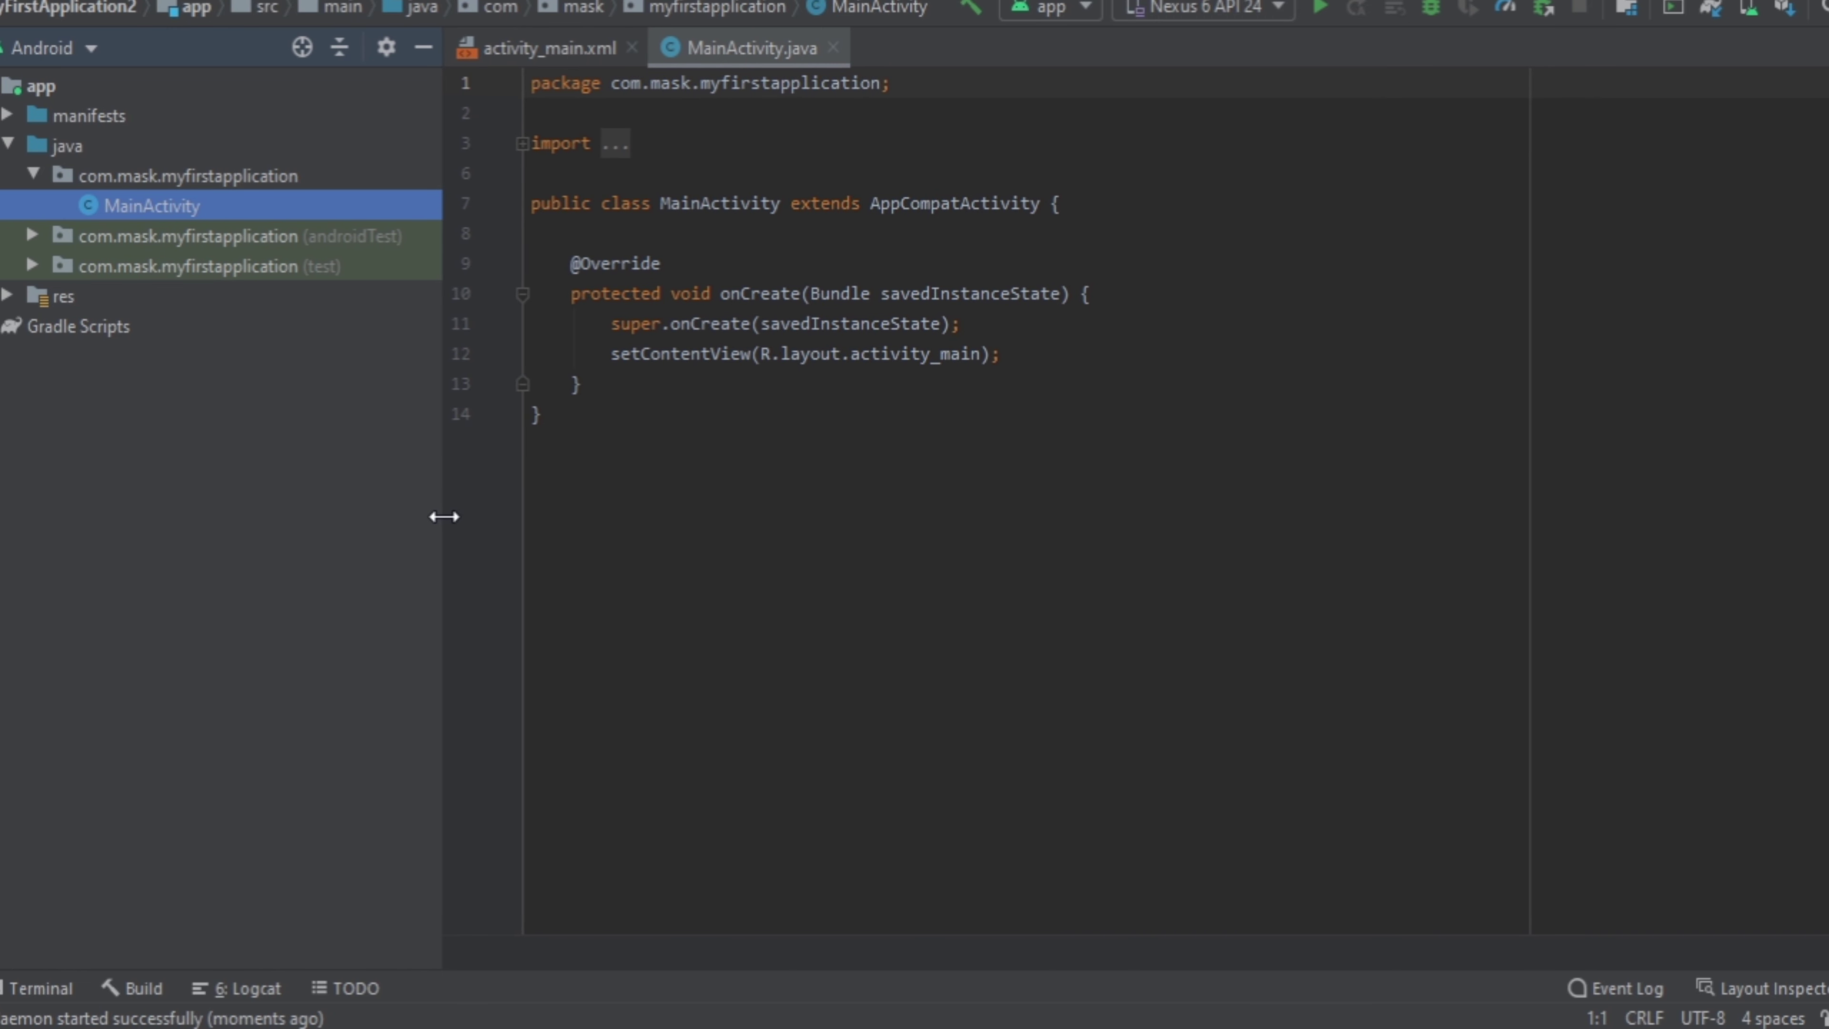